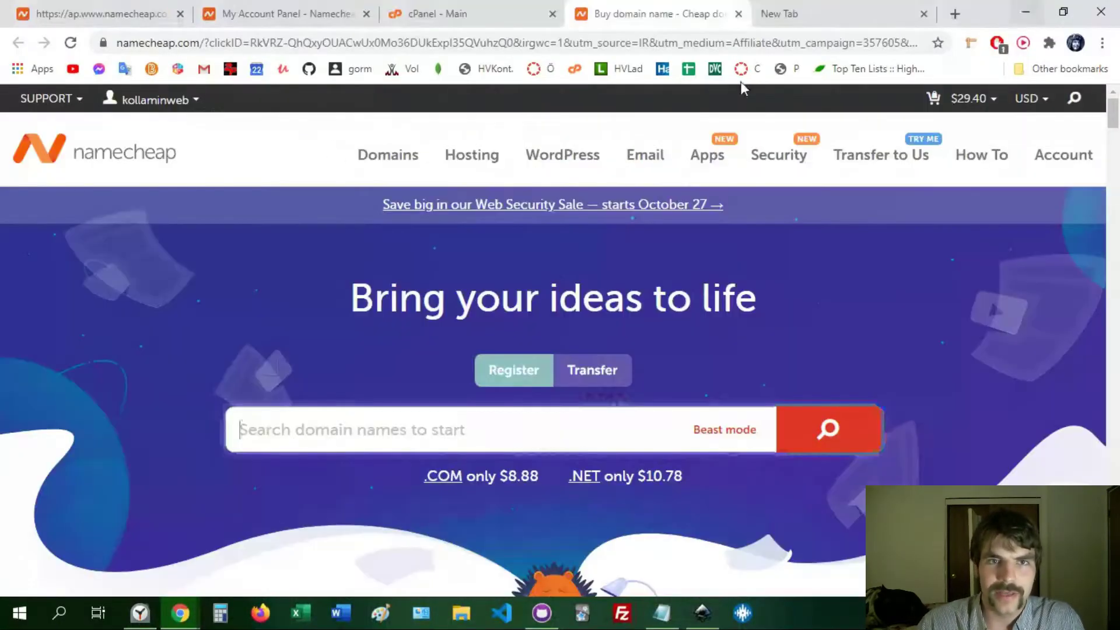
- Reload the Namecheap account dashboard and find the amiart.com PositiveSSL card showing Alert
left_click(437, 7)
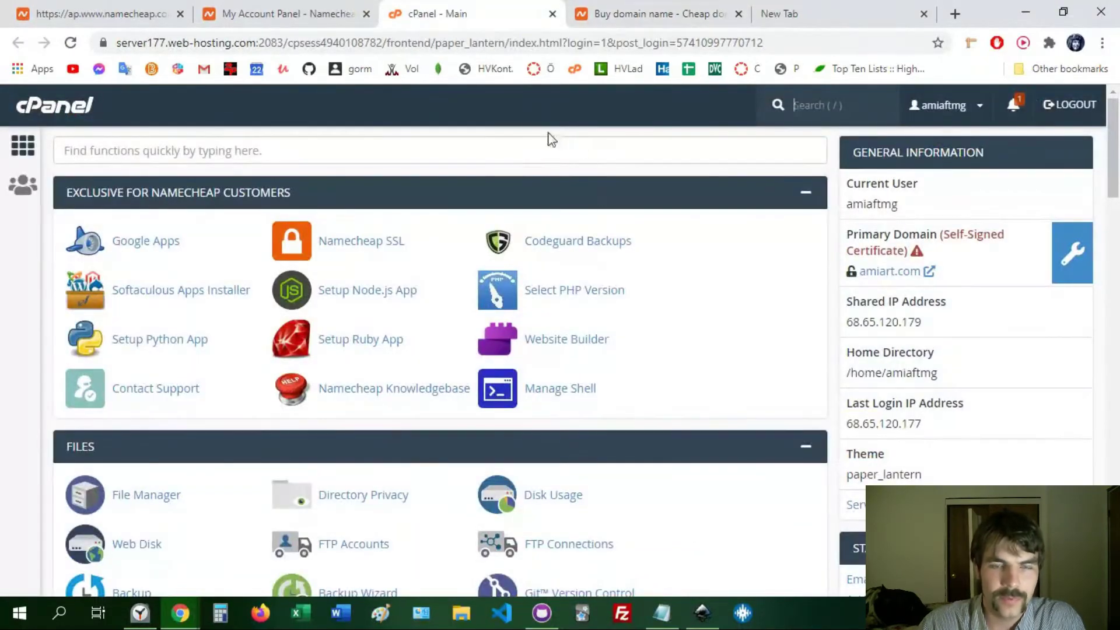
left_click(325, 11)
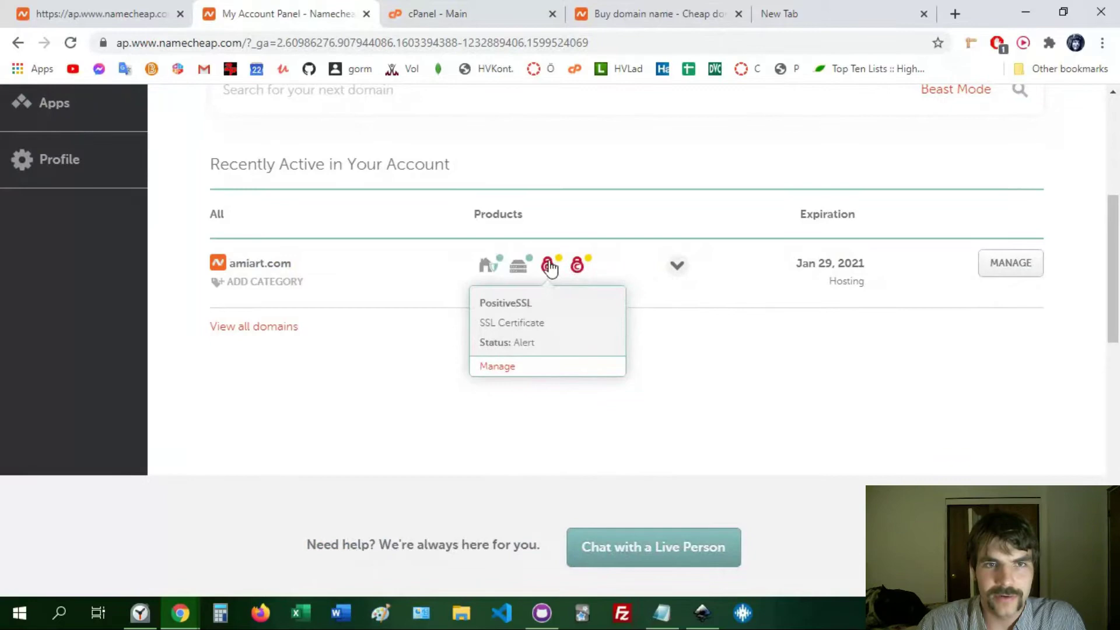
left_click_drag(1117, 279, 1115, 182)
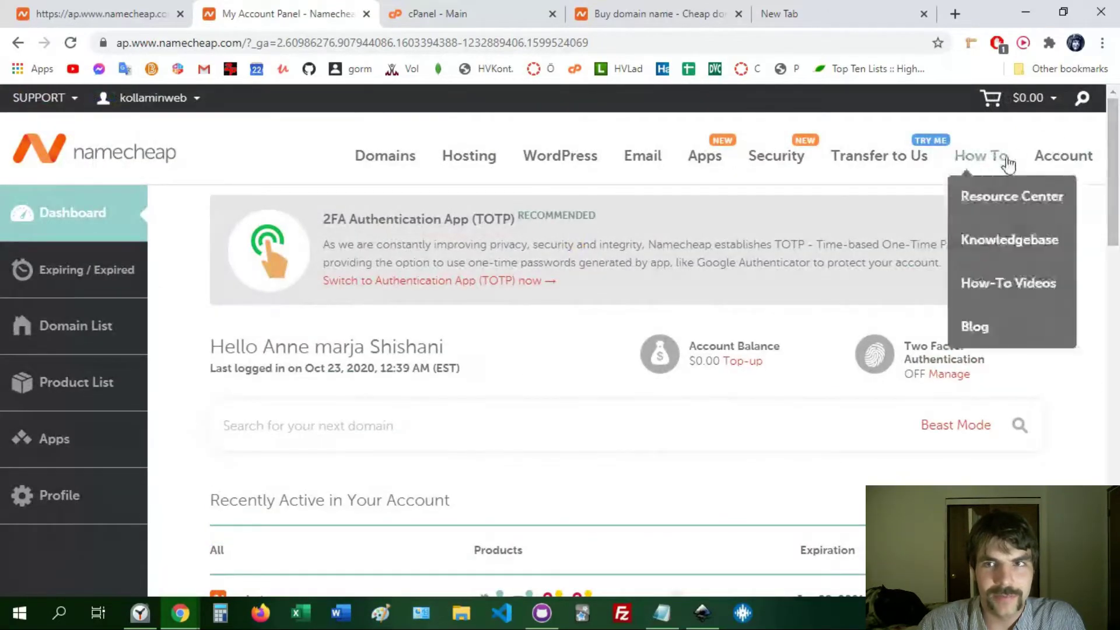
left_click(1056, 162)
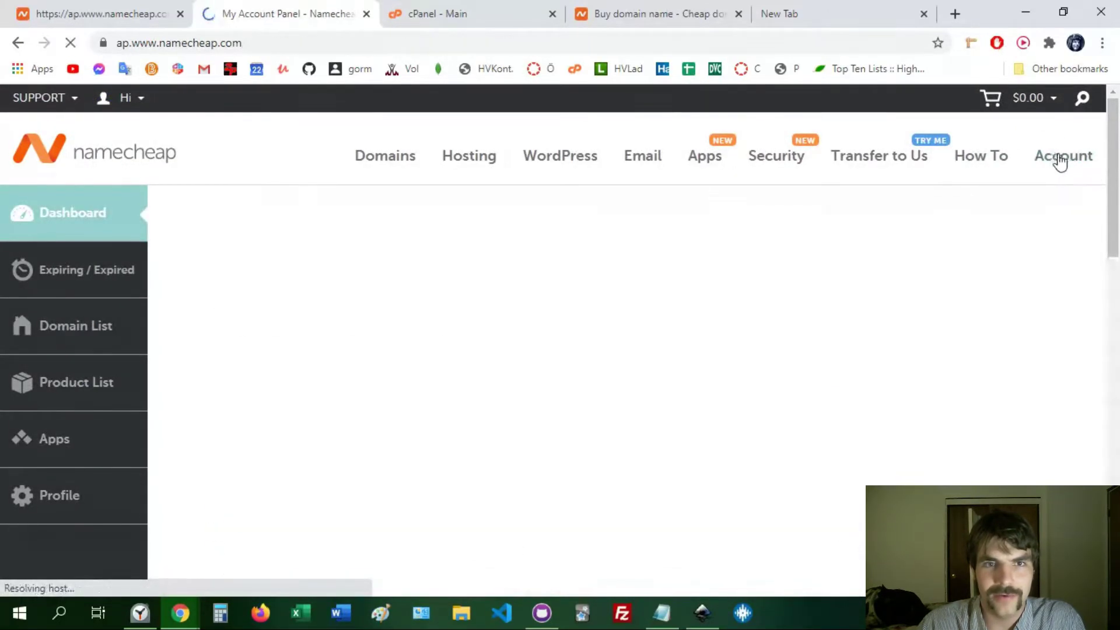
scroll(205, 414, "down", 3)
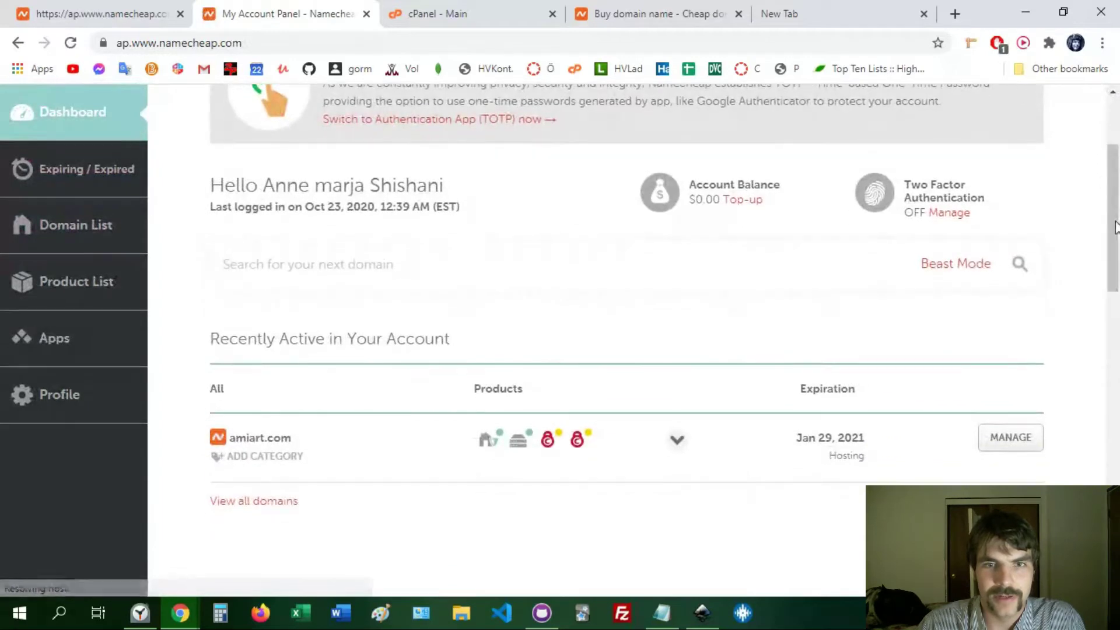
mouse_move(549, 446)
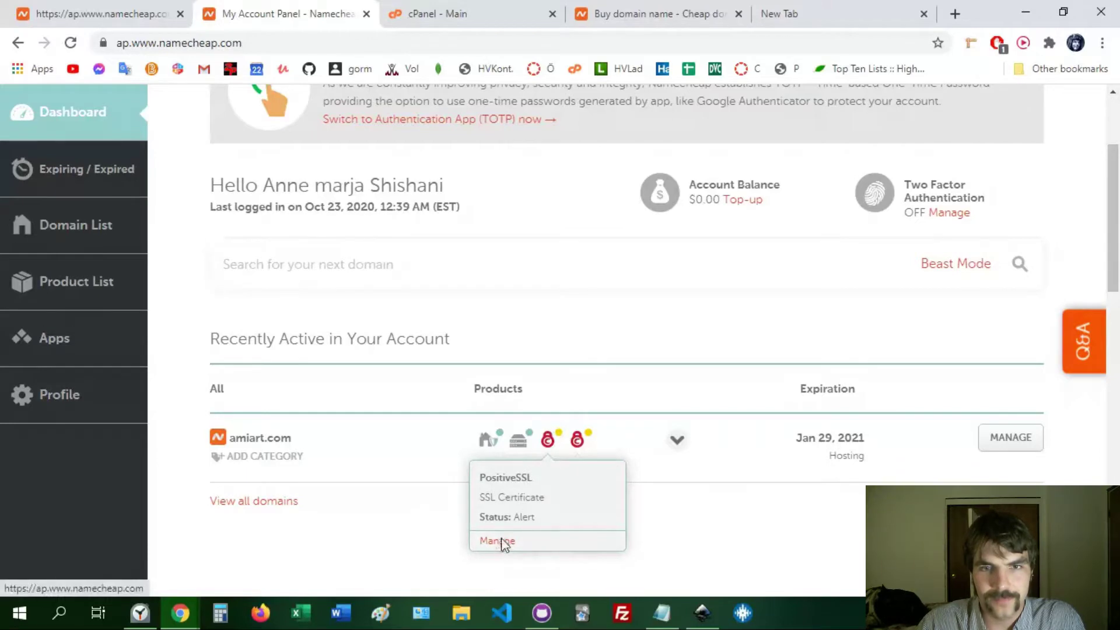
- Open the management page for the amiart.com PositiveSSL certificate and look over it
left_click(503, 542)
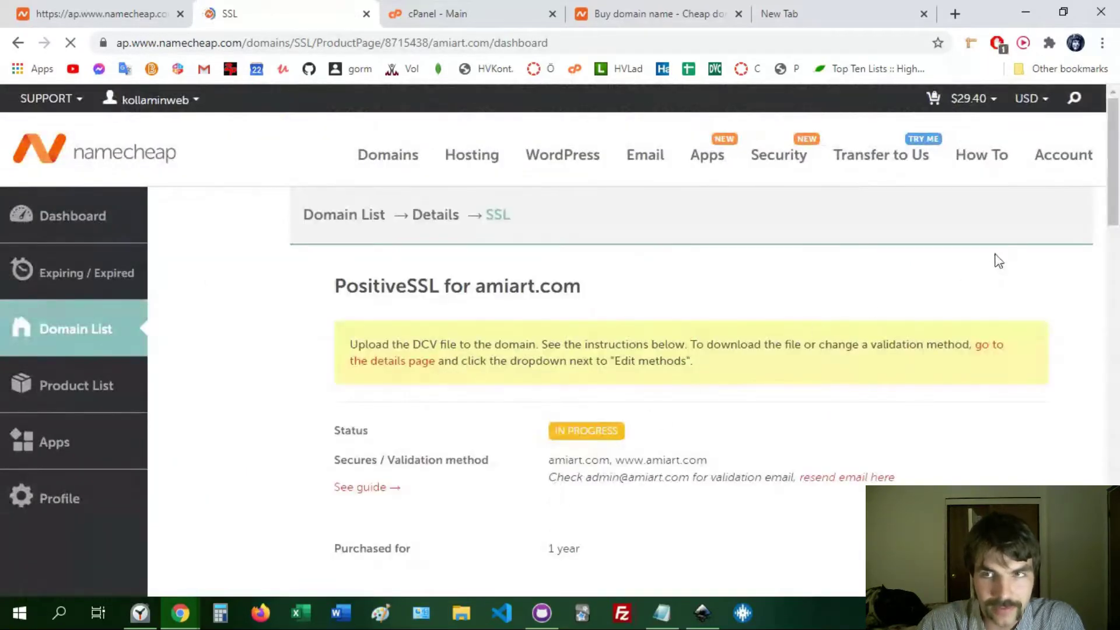
scroll(1050, 260, "down", 2)
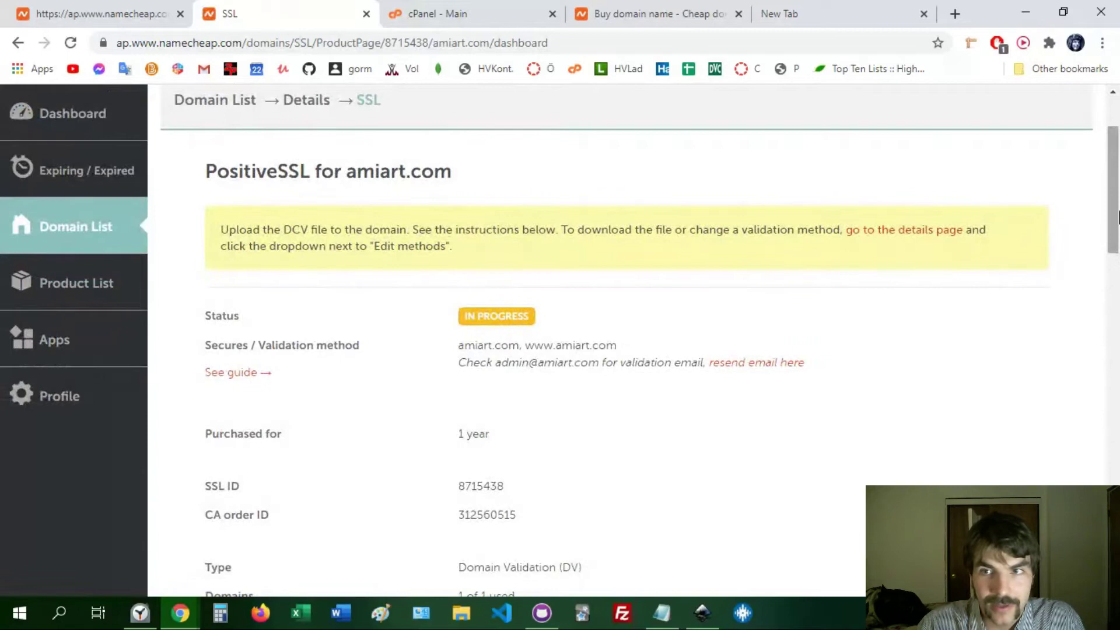
scroll(1119, 217, "down", 1)
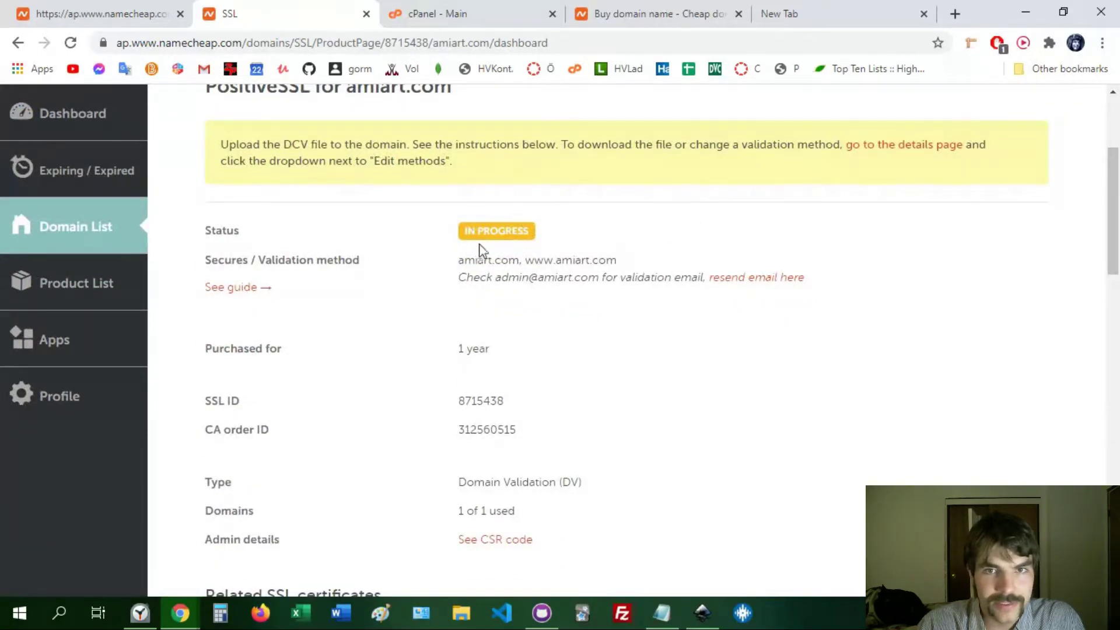
scroll(868, 223, "down", 1)
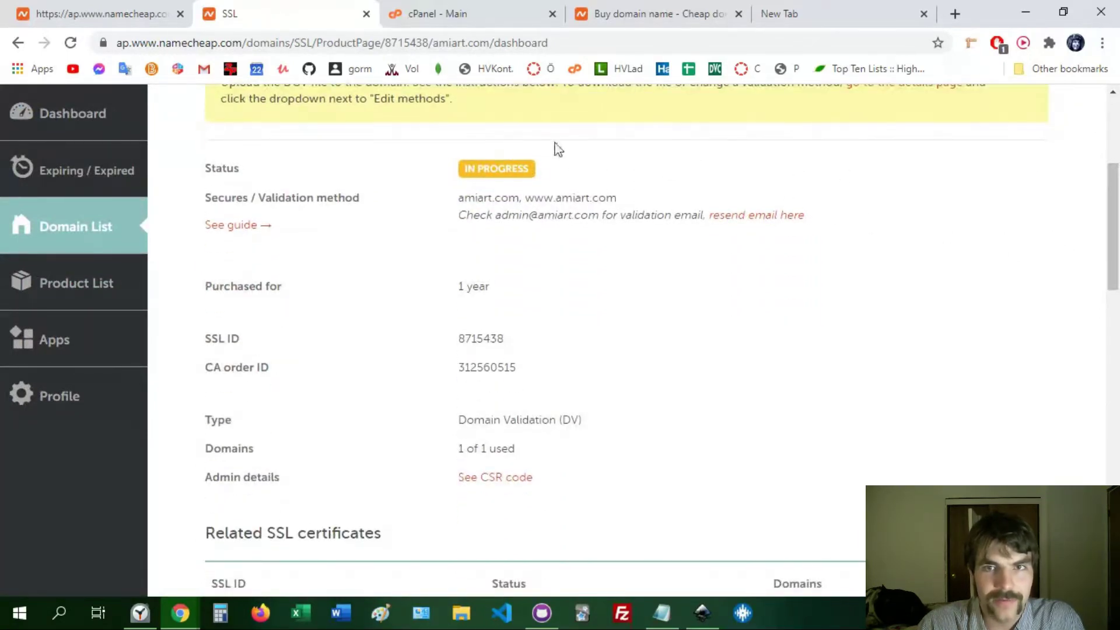
scroll(1119, 173, "up", 2)
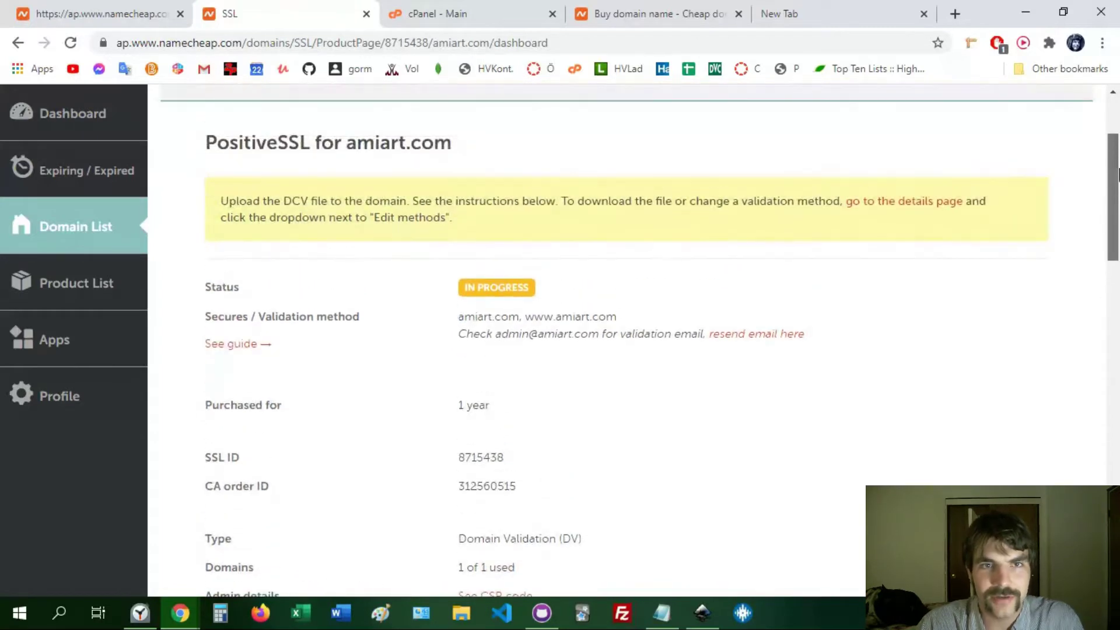
left_click_drag(1119, 173, 1057, 211)
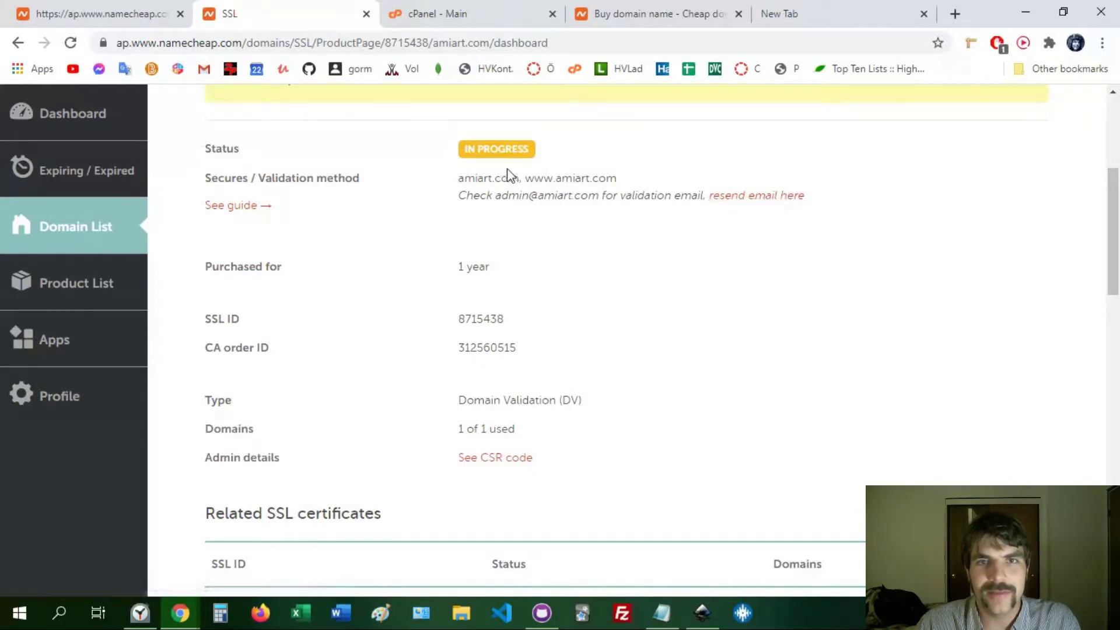
left_click_drag(506, 193, 591, 197)
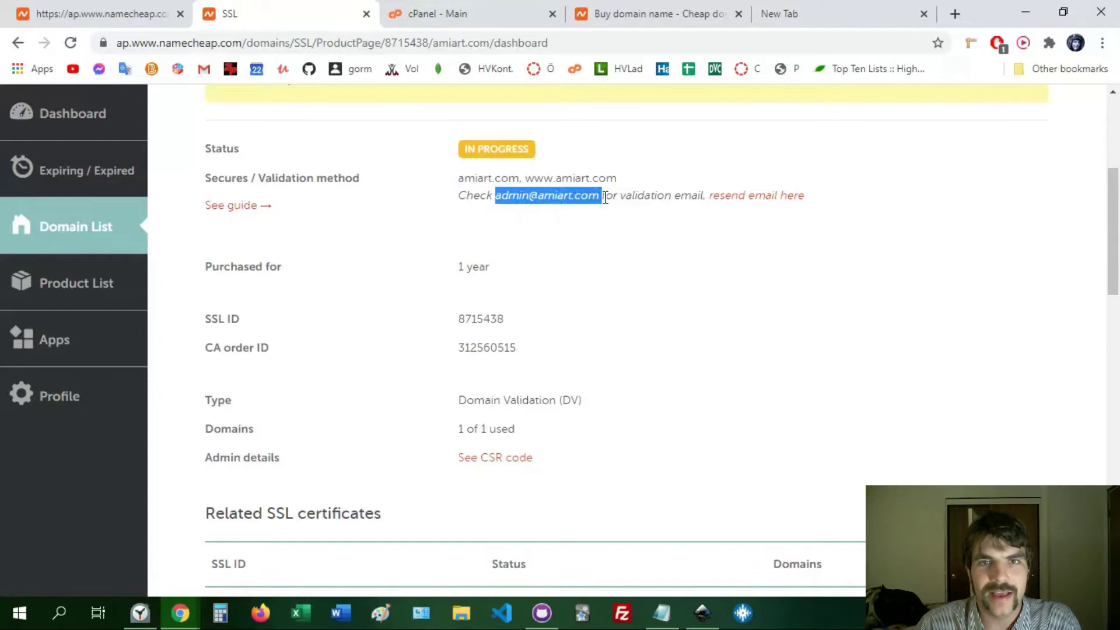
left_click(887, 224)
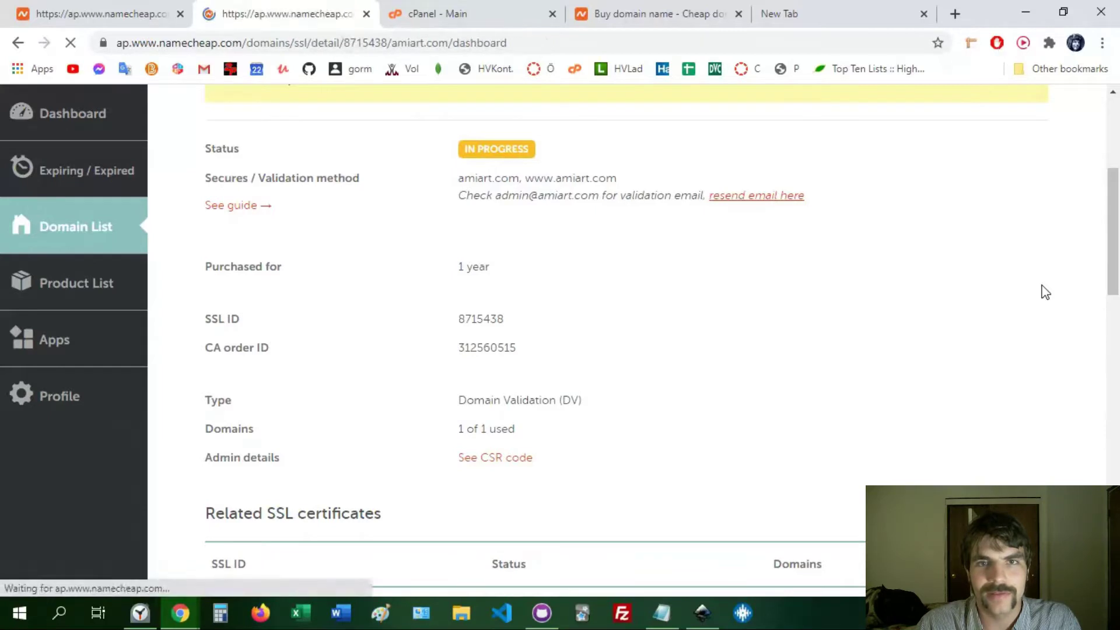
scroll(1118, 178, "down", 1)
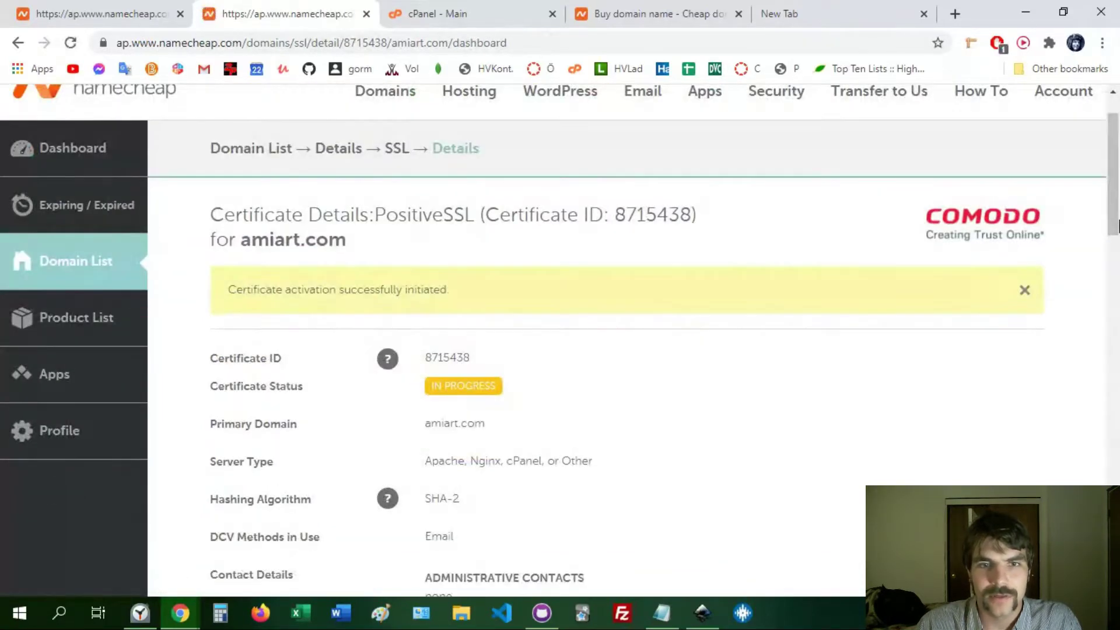
scroll(776, 125, "down", 1)
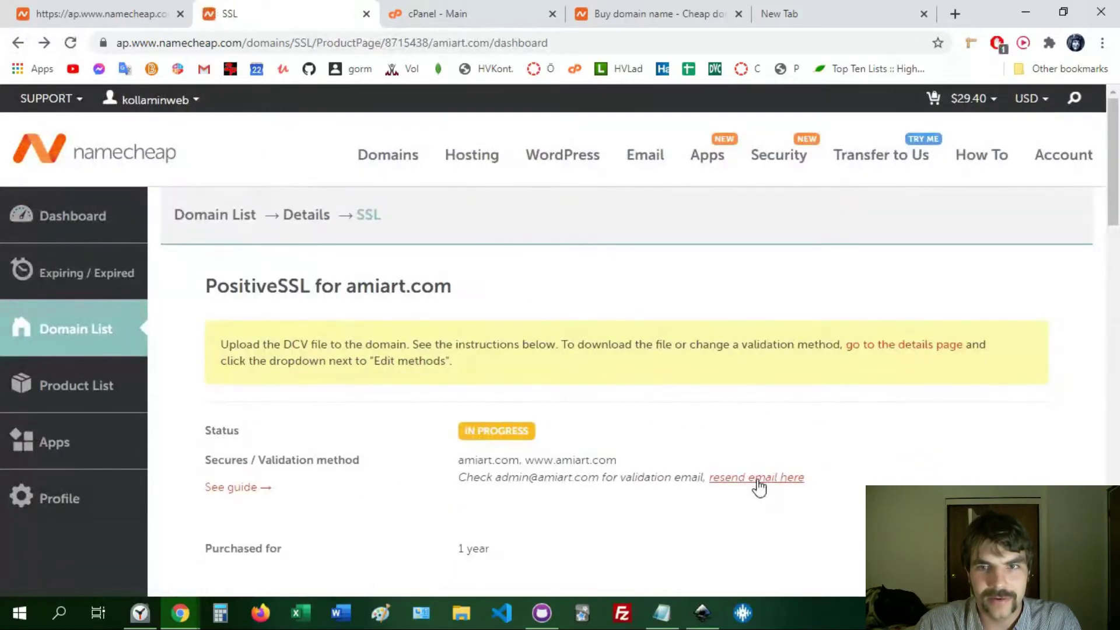
left_click(757, 481)
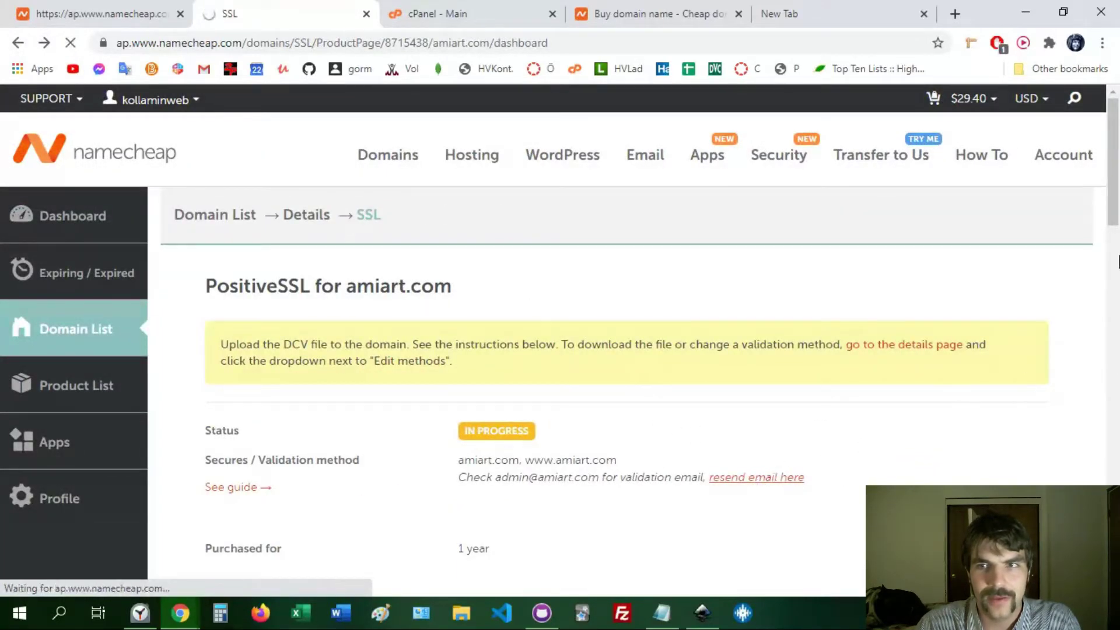
- Scroll to the DCV Methods section and open, then close, the Edit Methods actions
scroll(1118, 215, "down", 1)
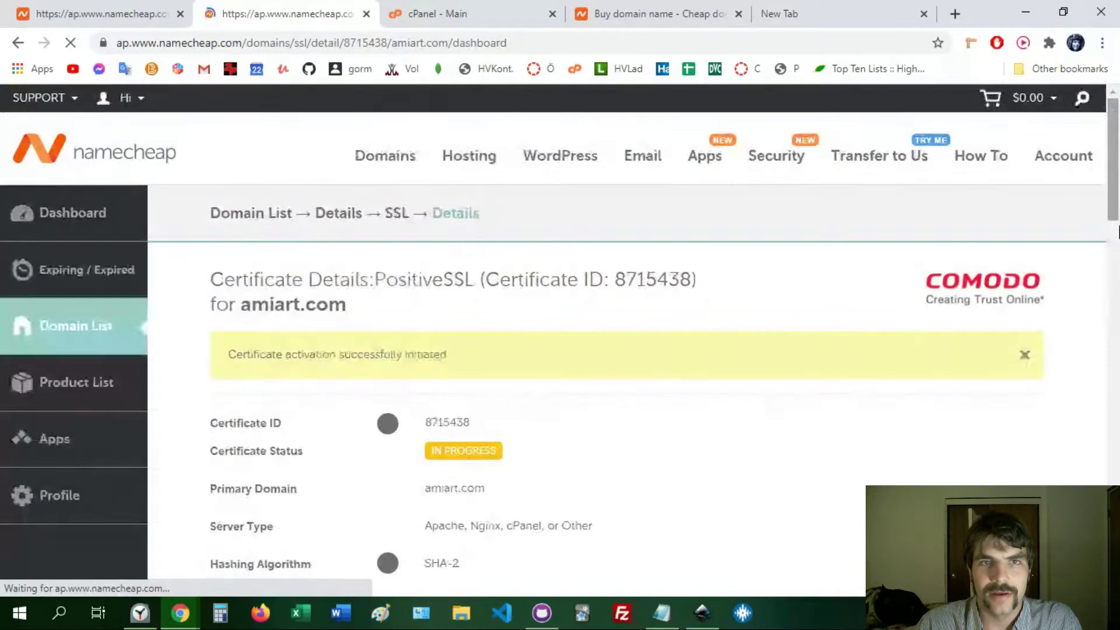
scroll(1118, 234, "down", 3)
scroll(1115, 260, "up", 3)
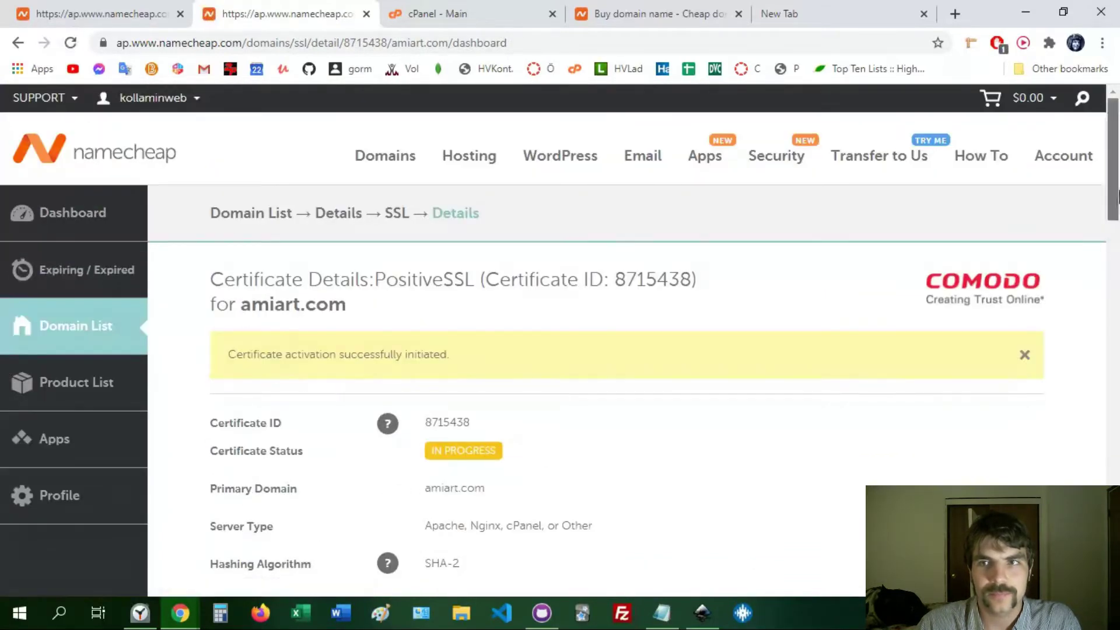
scroll(1115, 268, "down", 5)
scroll(1118, 279, "up", 2)
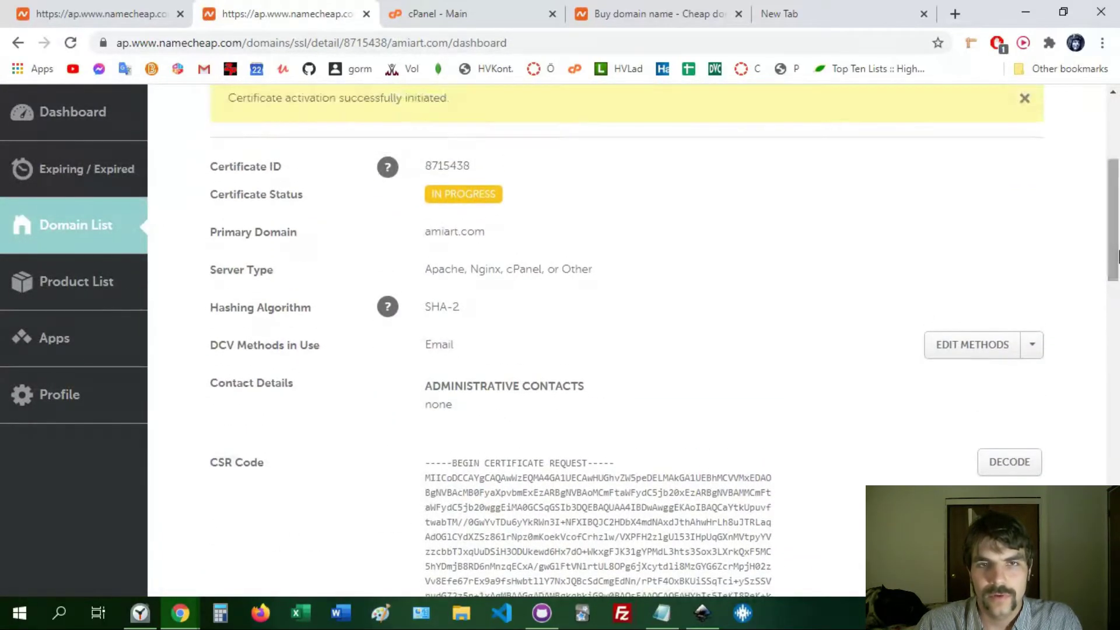
left_click(1034, 349)
left_click(1030, 350)
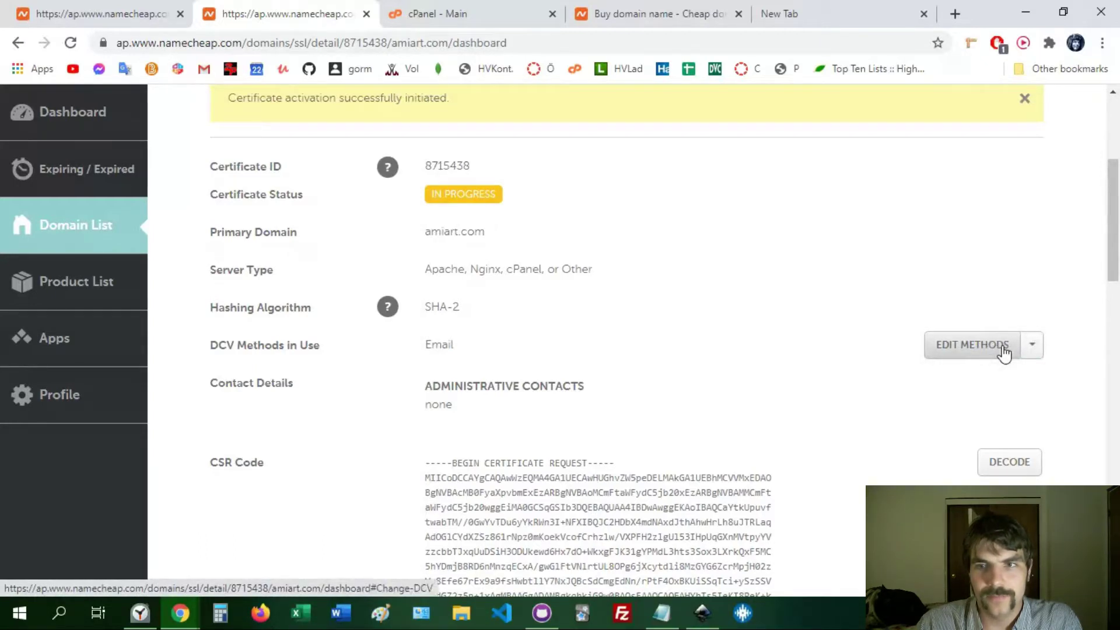
left_click(1002, 348)
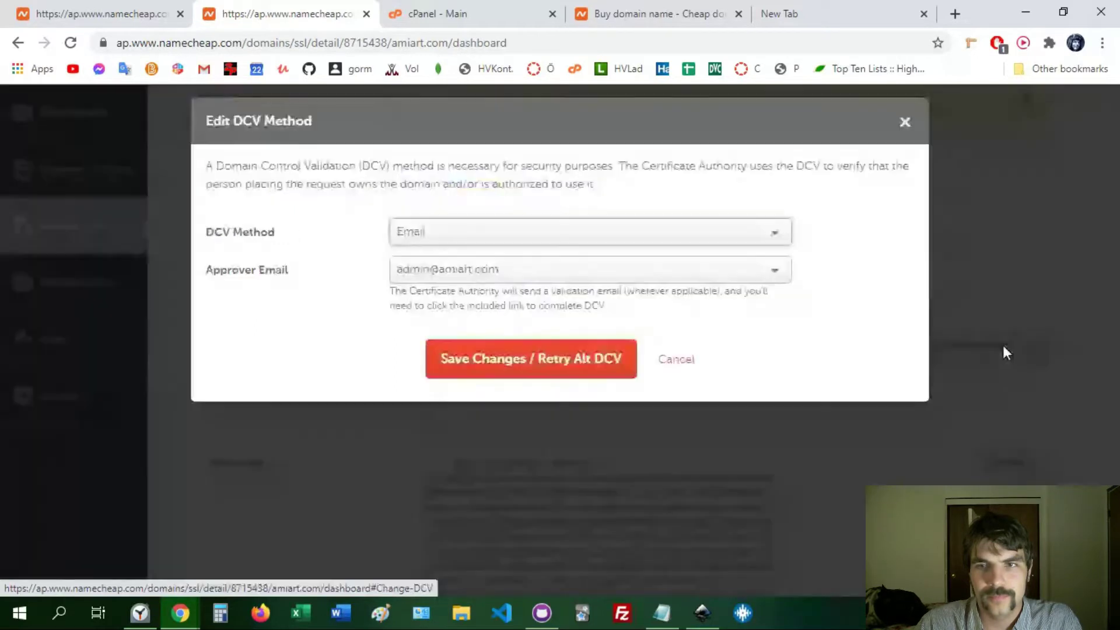
left_click(560, 239)
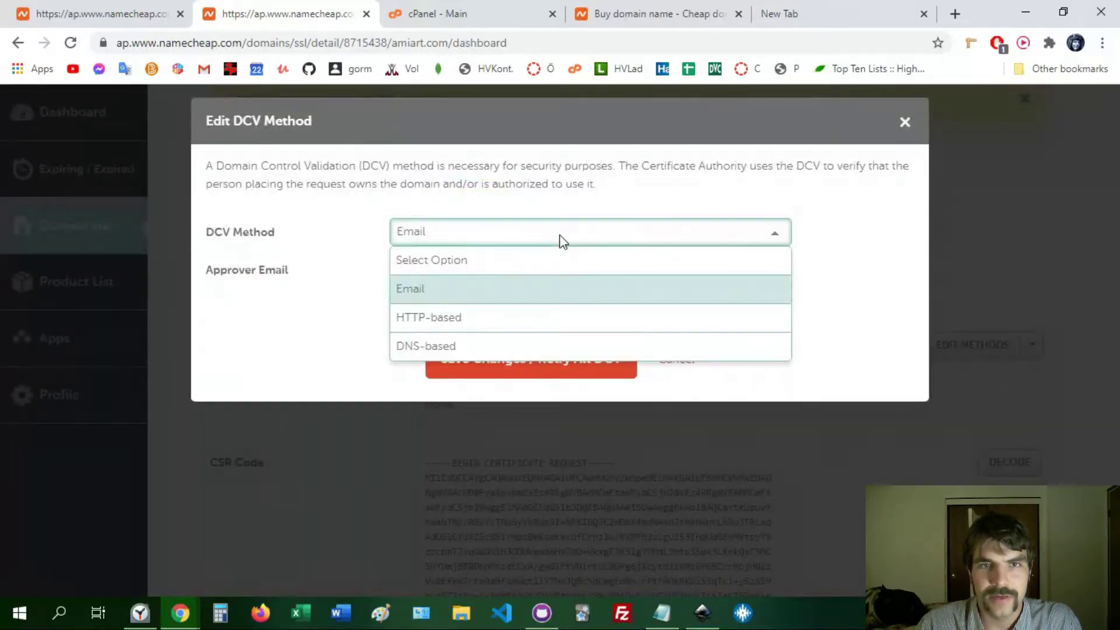
left_click(561, 241)
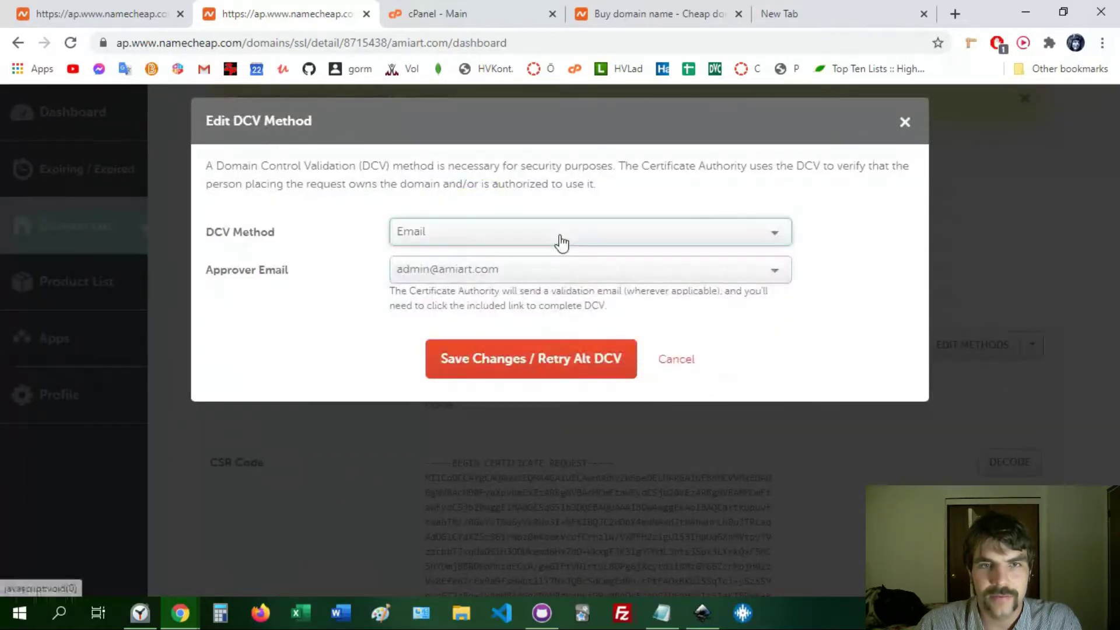
left_click(464, 274)
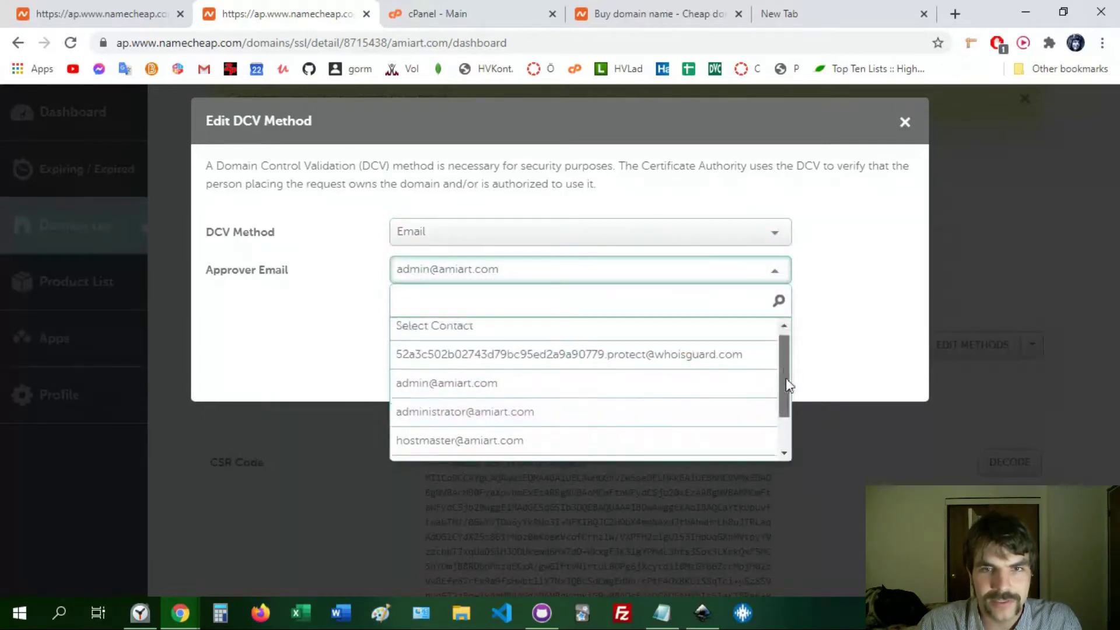
mouse_move(788, 385)
left_mouse_down()
mouse_move(796, 423)
mouse_move(805, 382)
left_mouse_up()
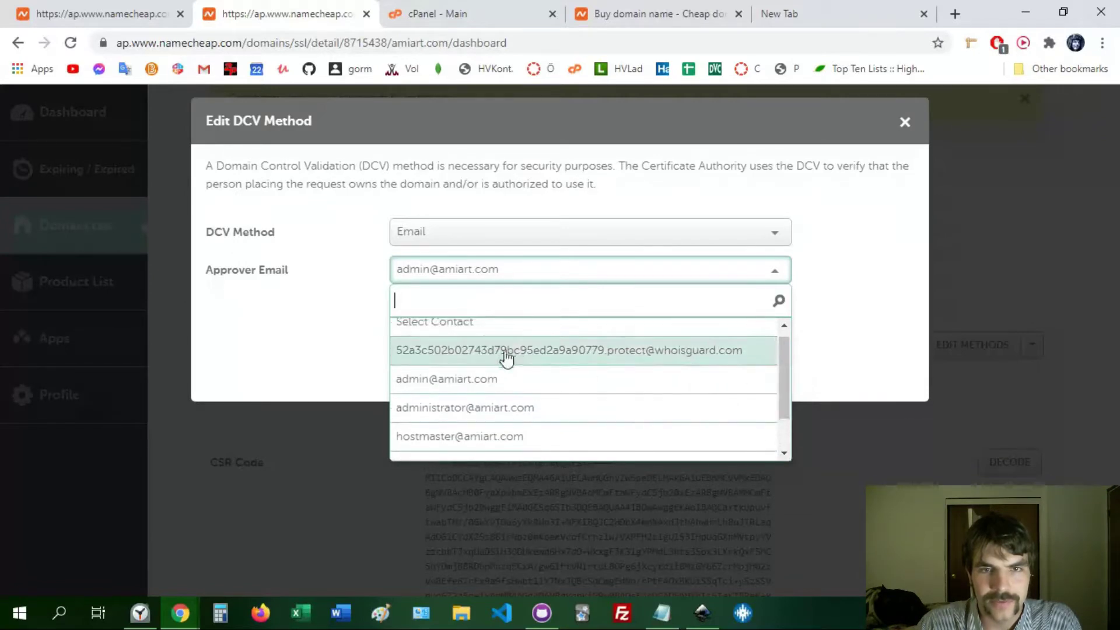
left_click(493, 382)
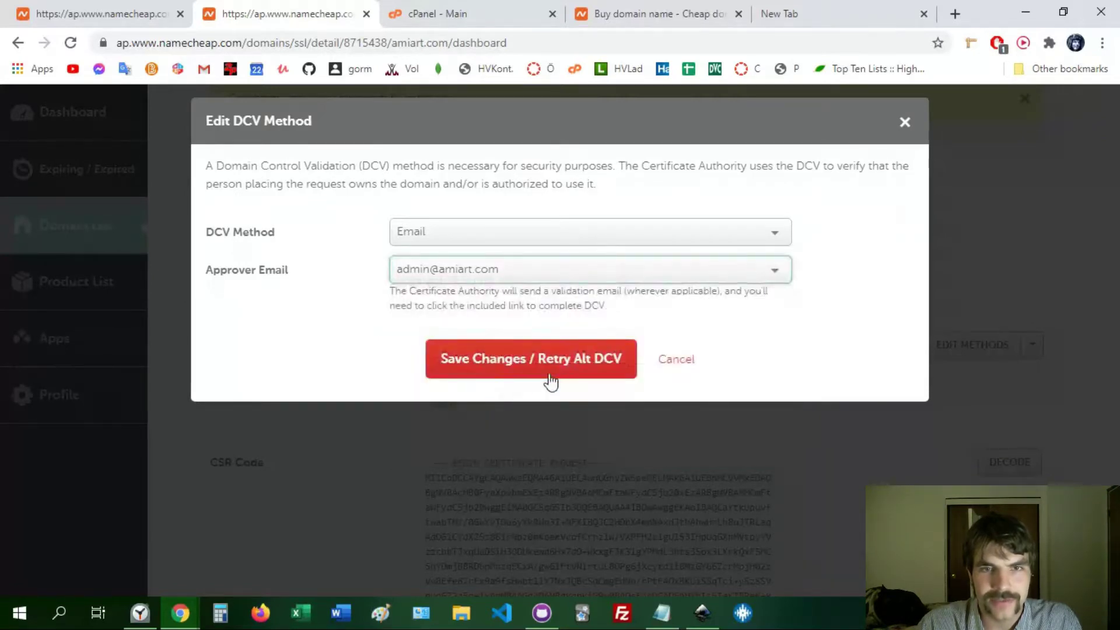
left_click(556, 373)
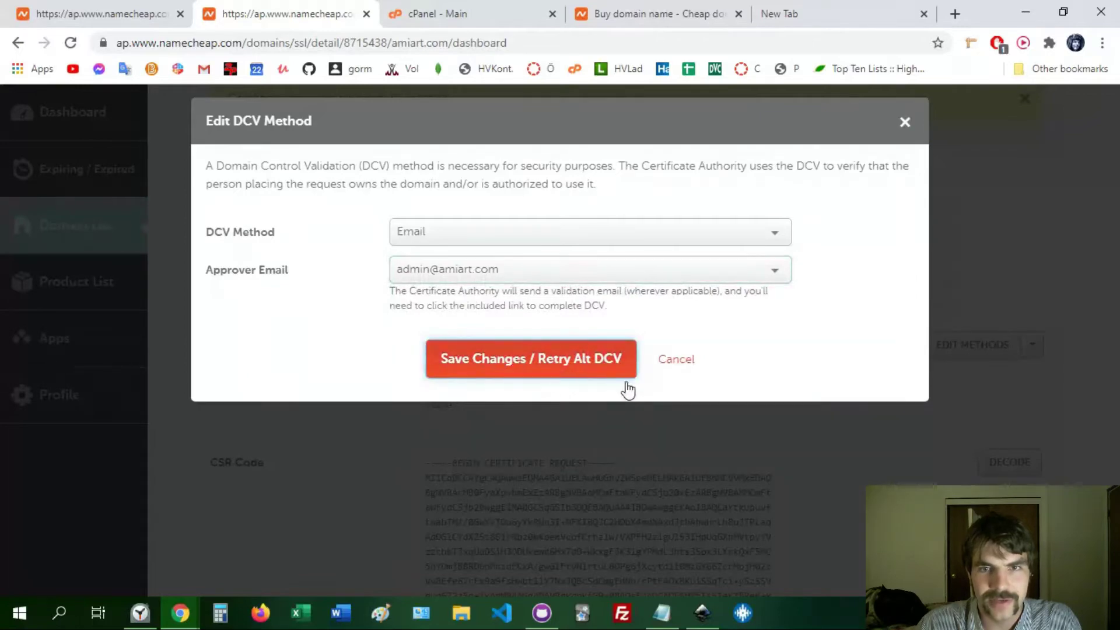
left_click(607, 374)
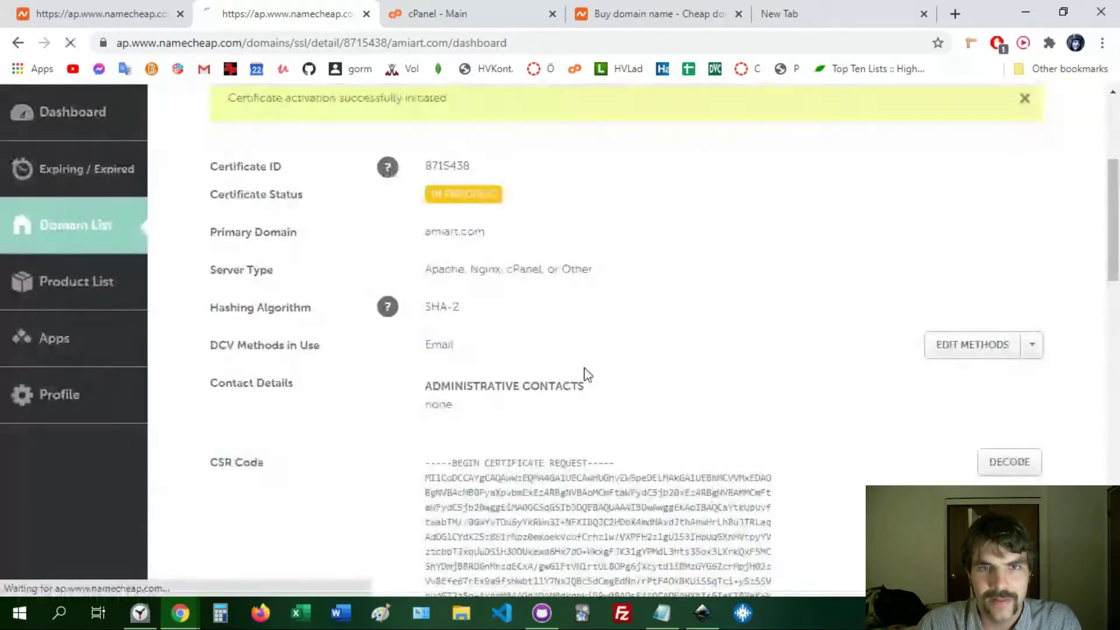
- Bring up the Resend Email dialog from the Edit Methods menu, then dismiss it
left_click(1032, 351)
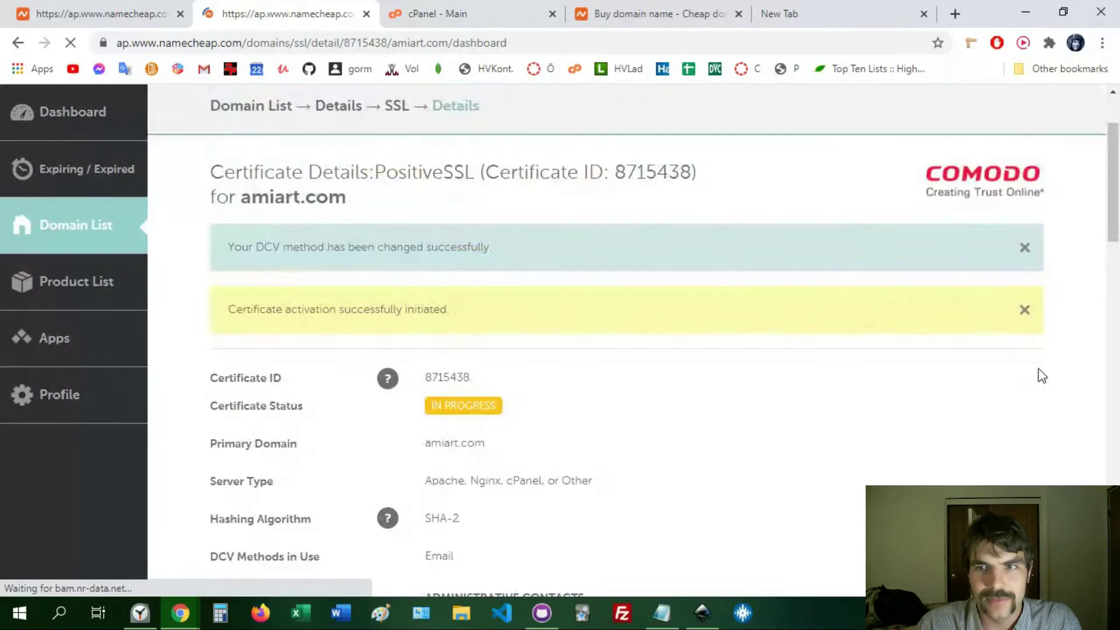
scroll(1032, 303, "down", 7)
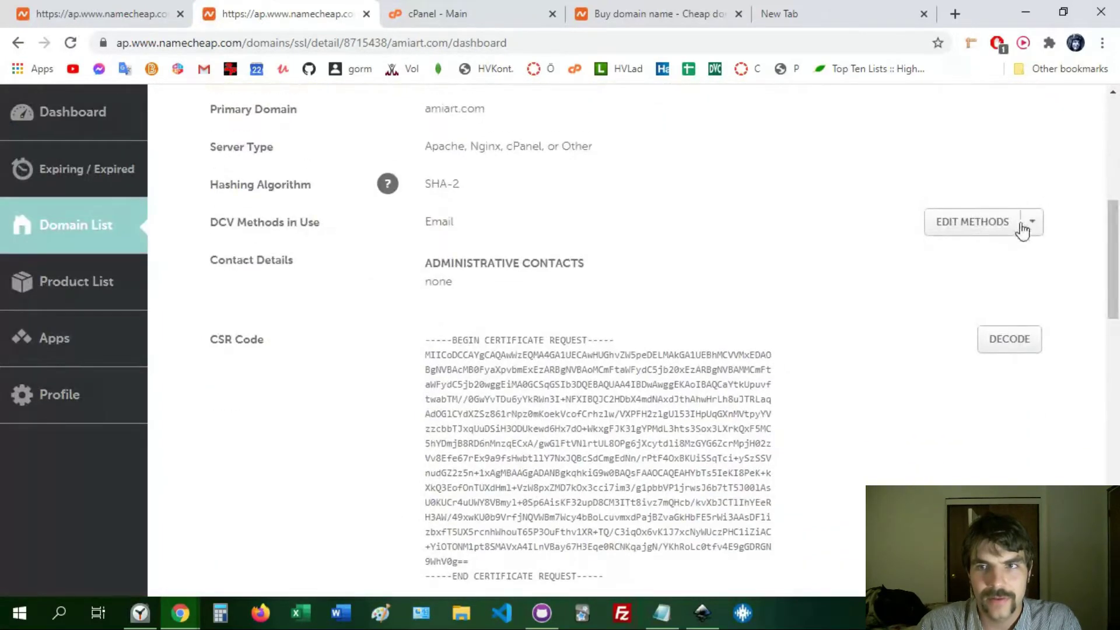
left_click(1032, 222)
left_click(1032, 222)
left_click(1032, 224)
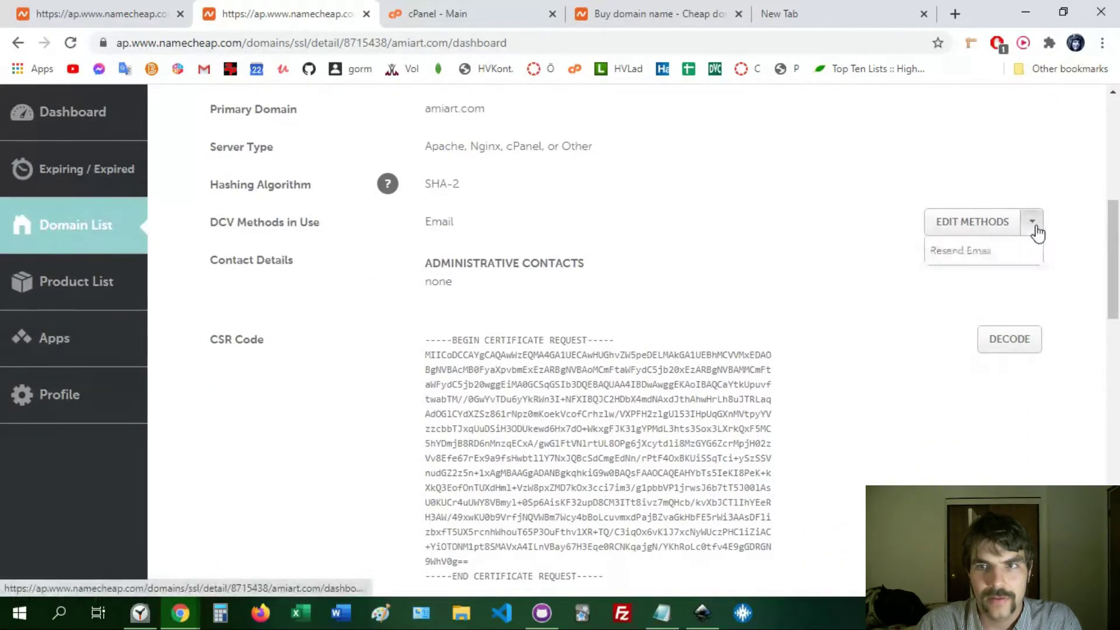
left_click(962, 252)
left_click(904, 122)
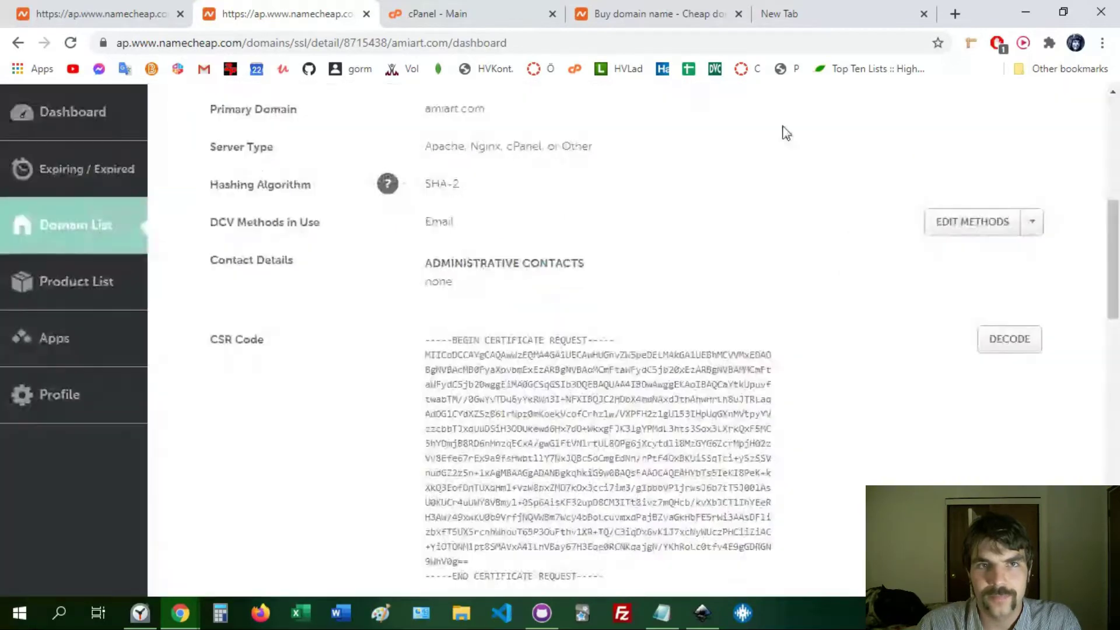
left_click(1031, 223)
left_click(1032, 225)
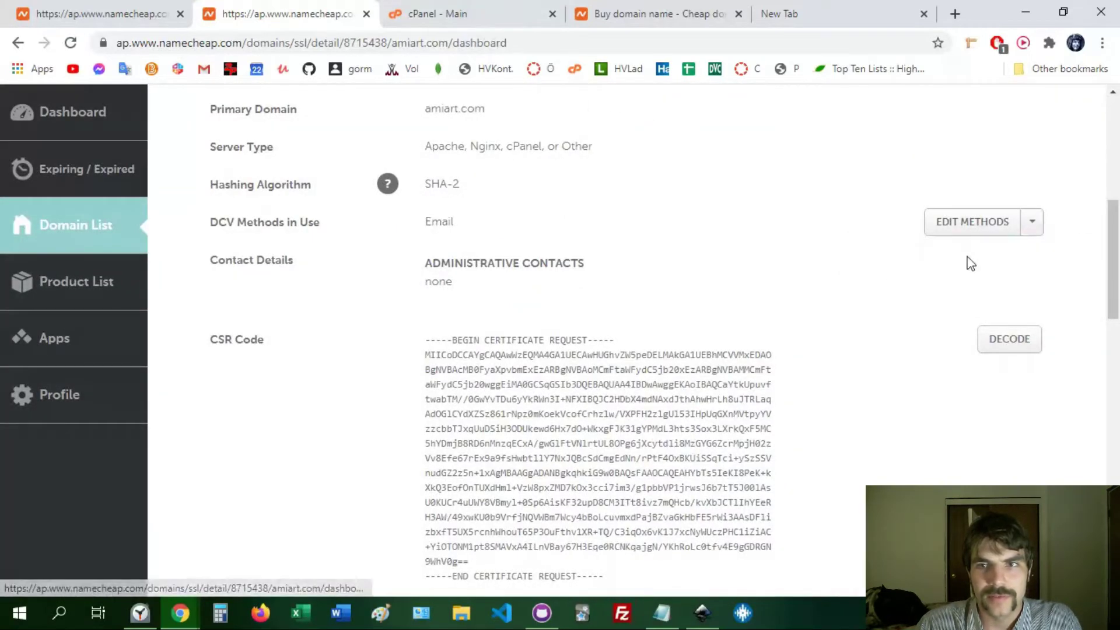
left_click(1032, 225)
left_click(969, 252)
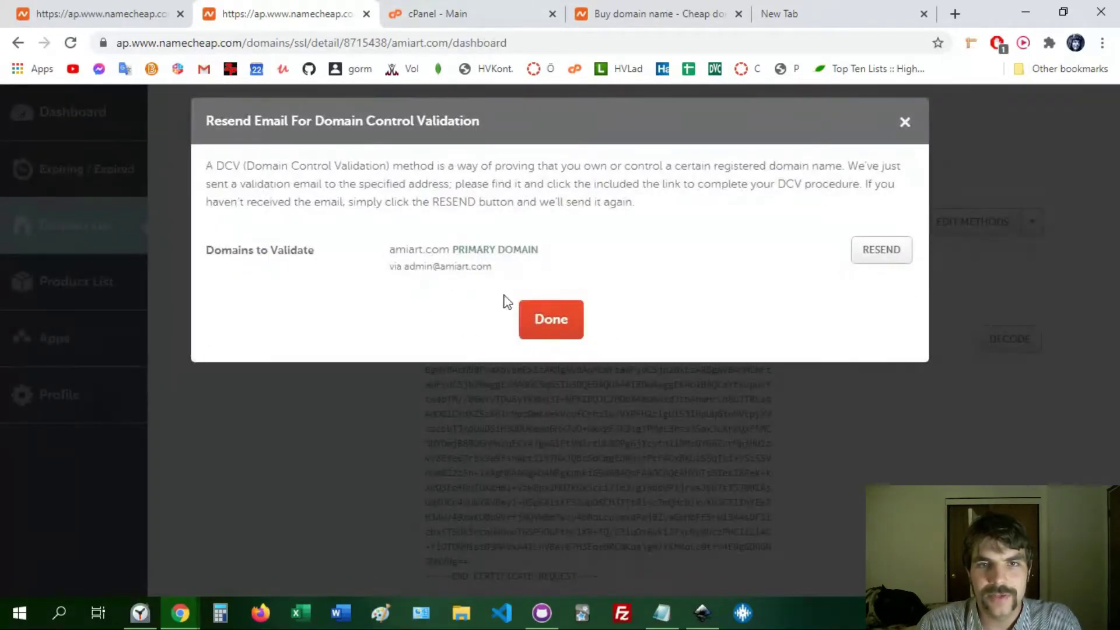
left_click(570, 319)
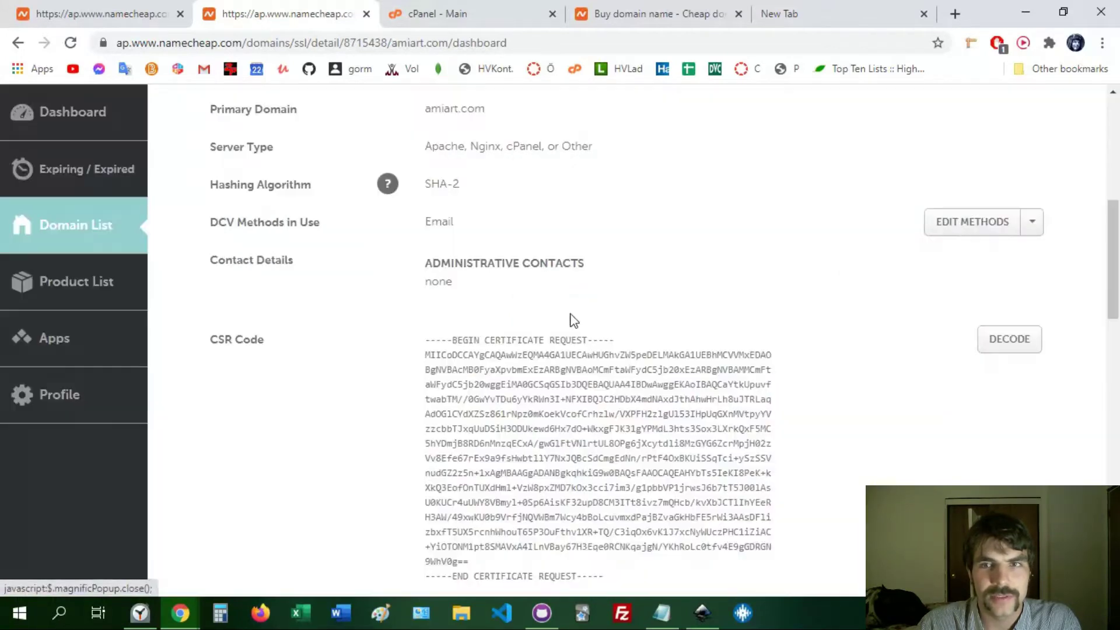
- Bring up Resend Email once more and return to the top of the certificate page
left_click(1034, 227)
left_click(1012, 253)
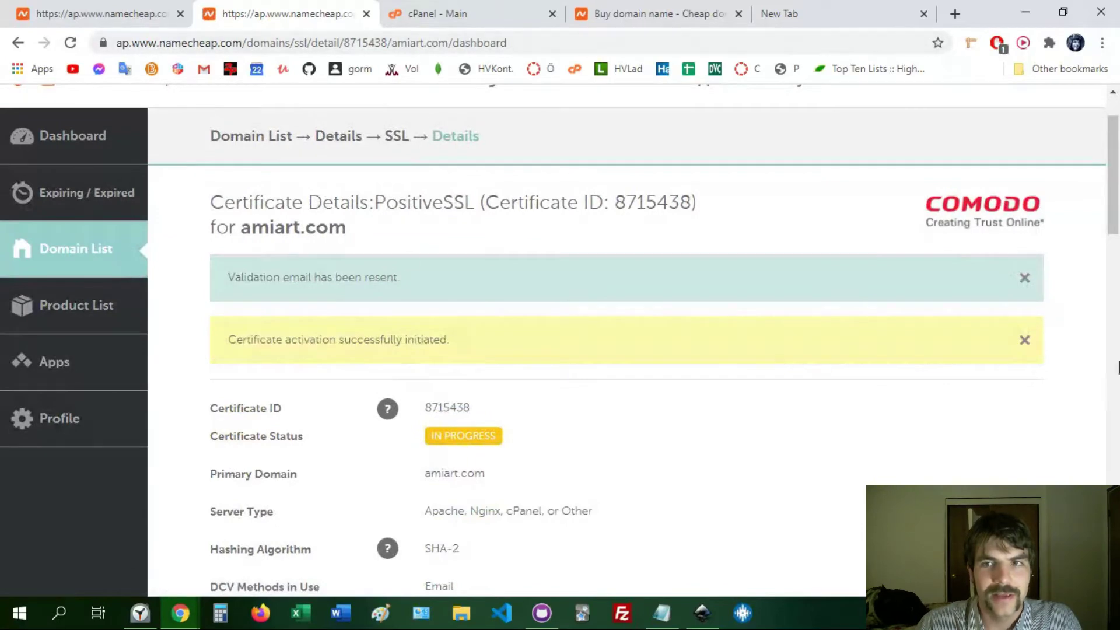
scroll(1118, 368, "down", 7)
scroll(1118, 251, "up", 3)
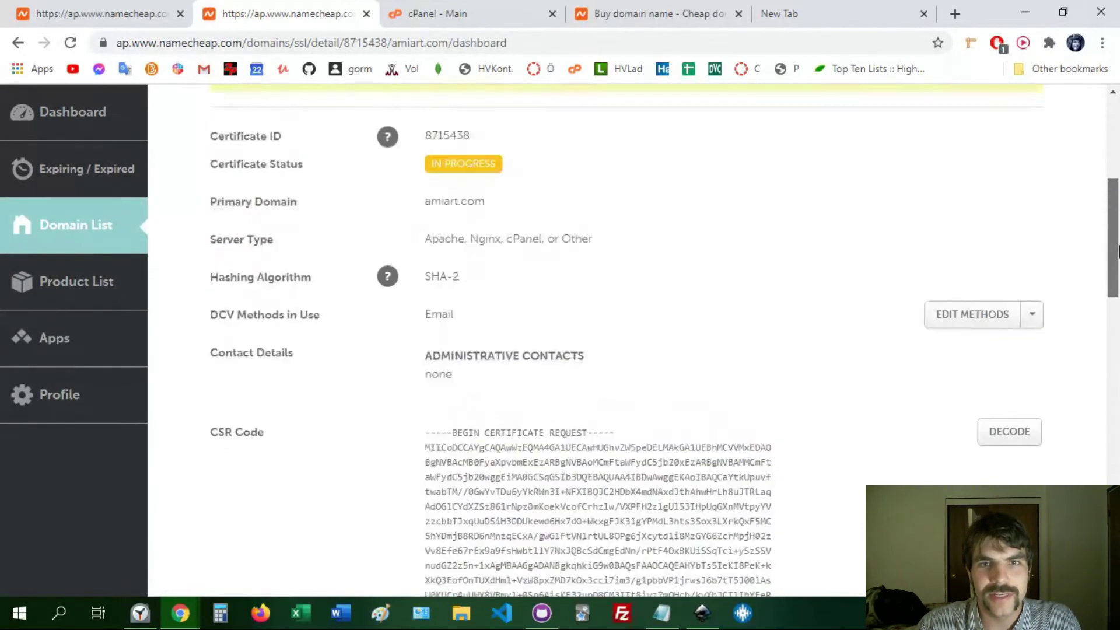
scroll(1118, 251, "up", 6)
mouse_move(1085, 169)
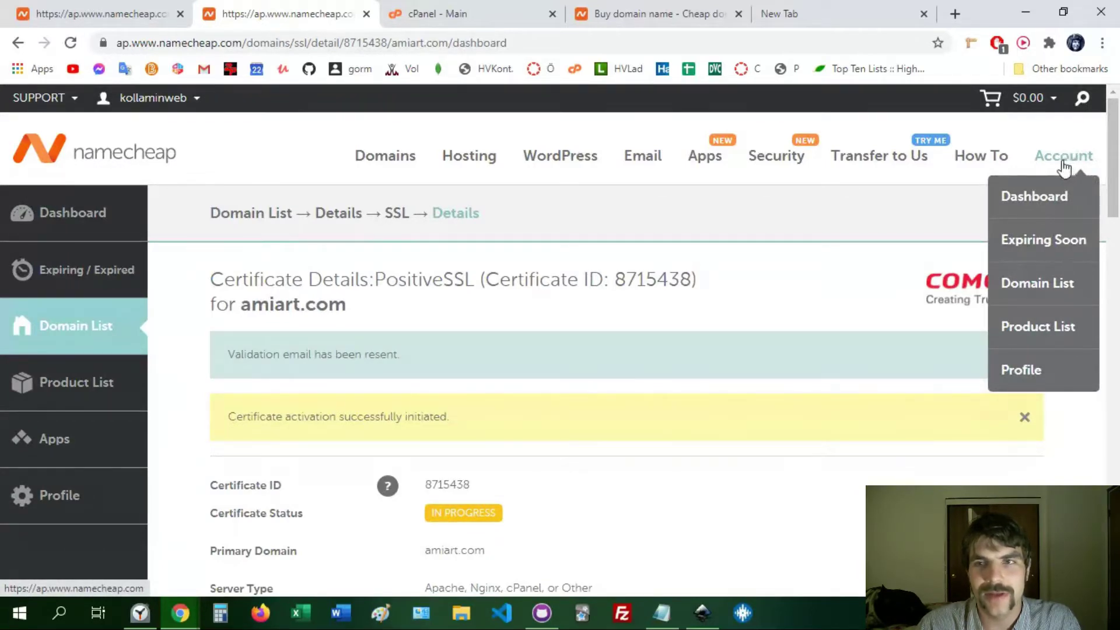
- On the dashboard, expand amiart.com's products and show the Stellar hosting's Go to cPanel option
left_click(1040, 209)
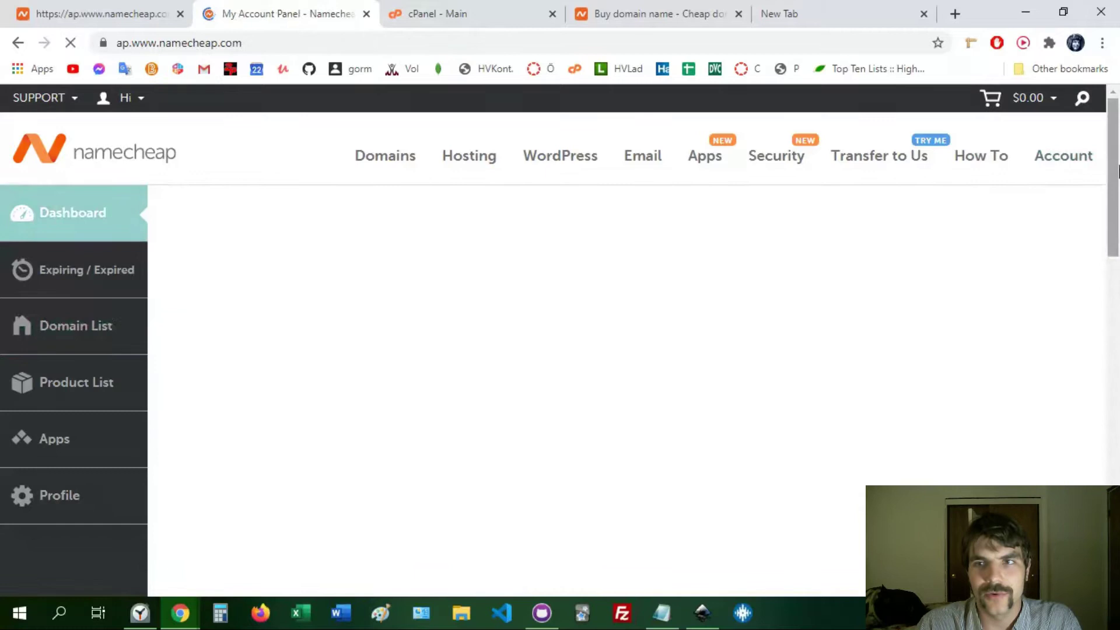
scroll(1118, 178, "down", 1)
left_click_drag(1119, 178, 1118, 240)
scroll(1118, 239, "down", 1)
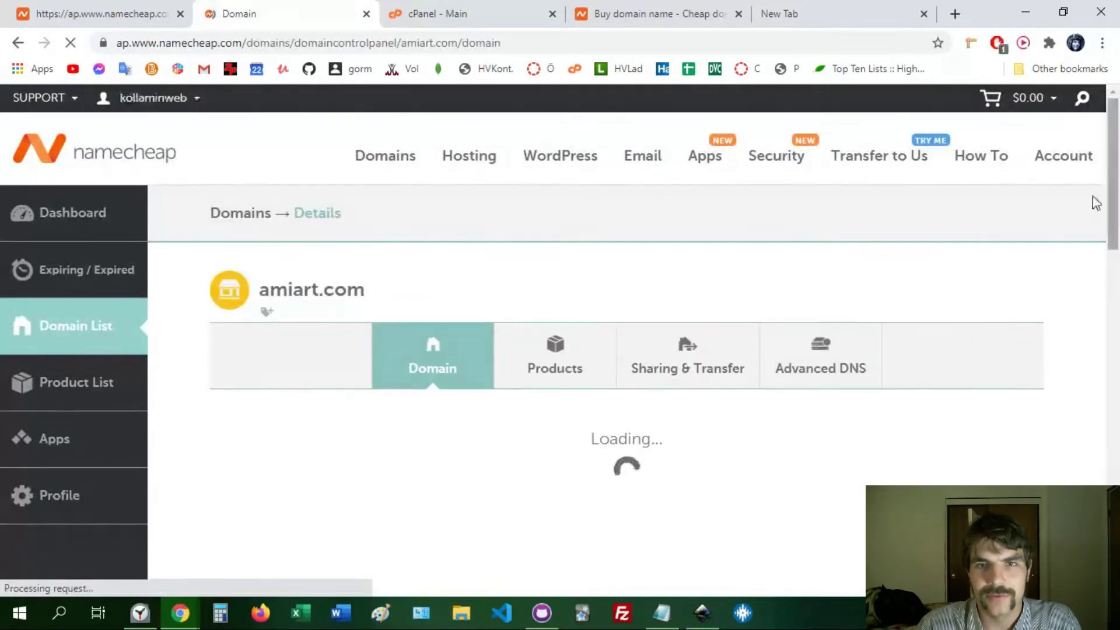
left_click(18, 44)
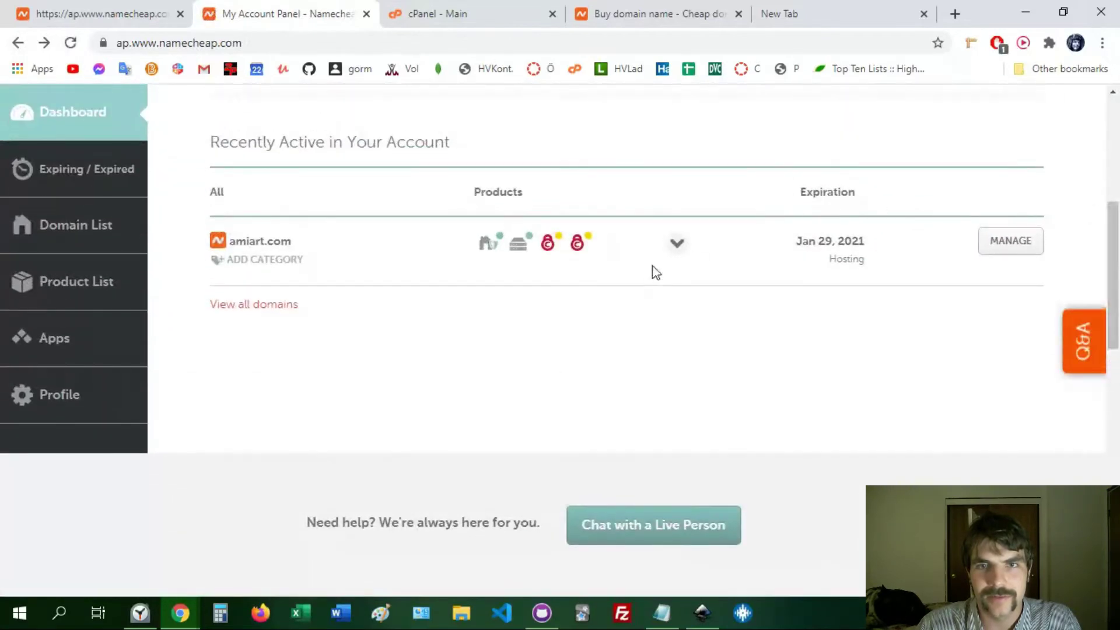
left_click(676, 245)
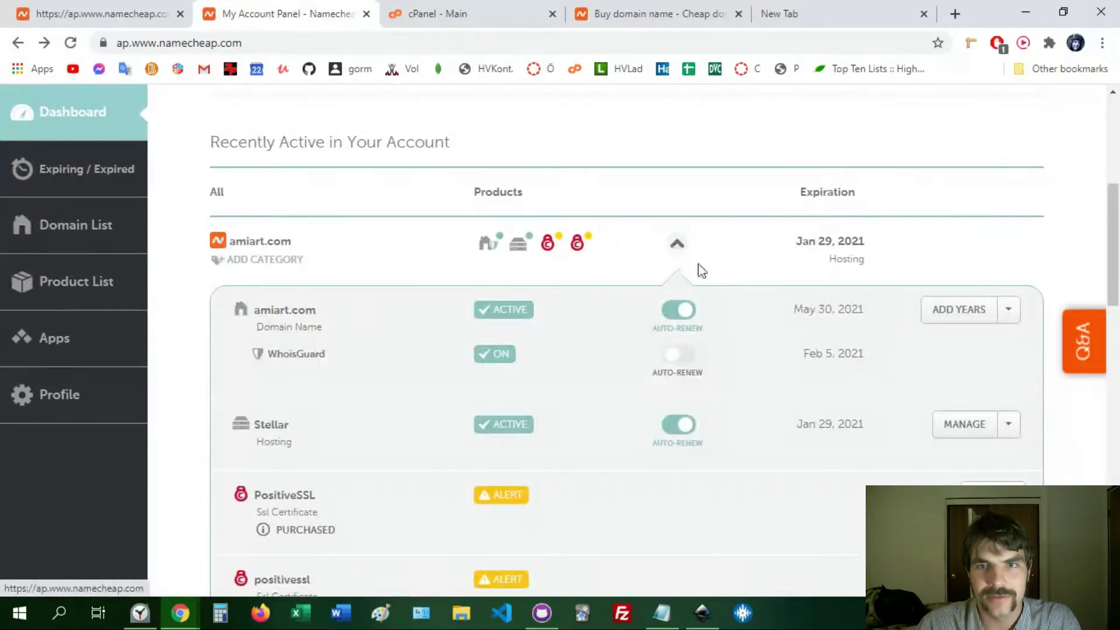
left_click(1011, 426)
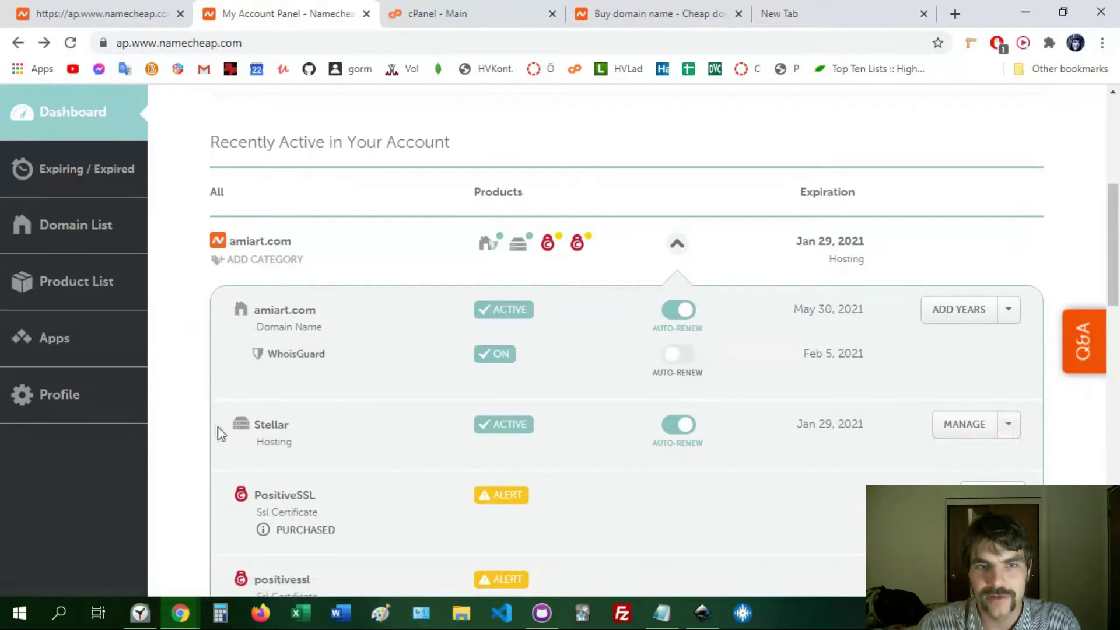
left_click(1008, 432)
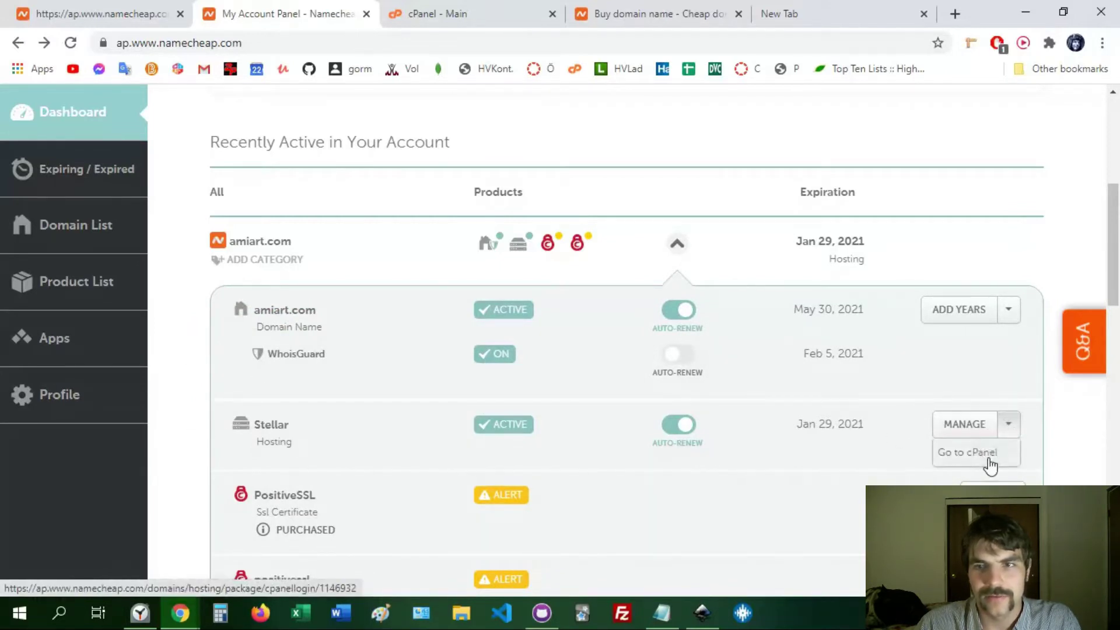
left_click(968, 452)
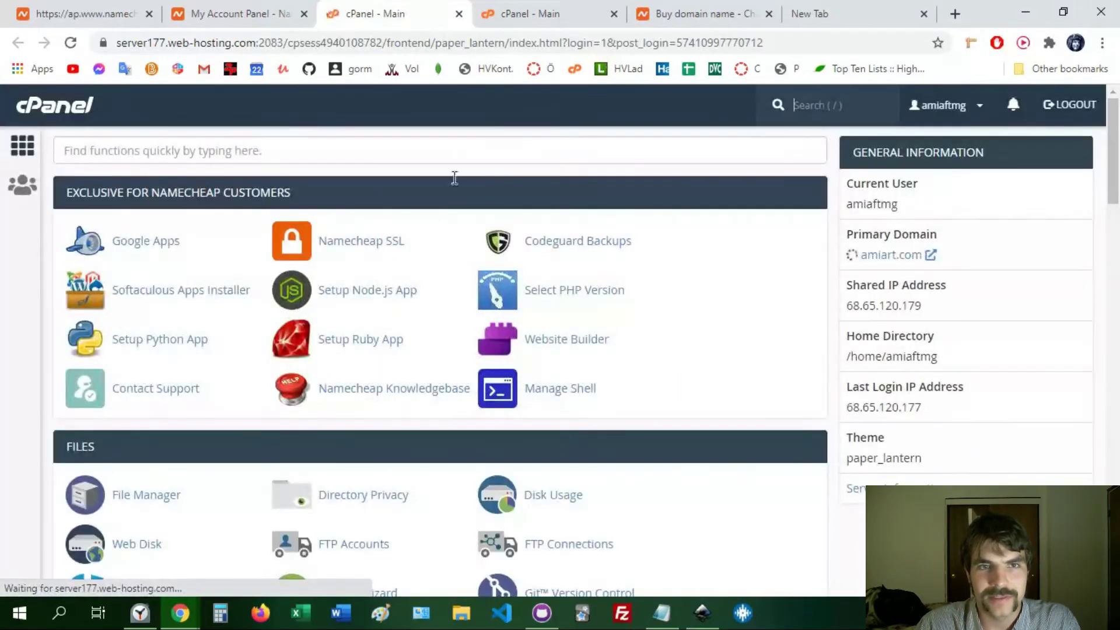
left_click_drag(1117, 151, 1118, 320)
left_click(144, 227)
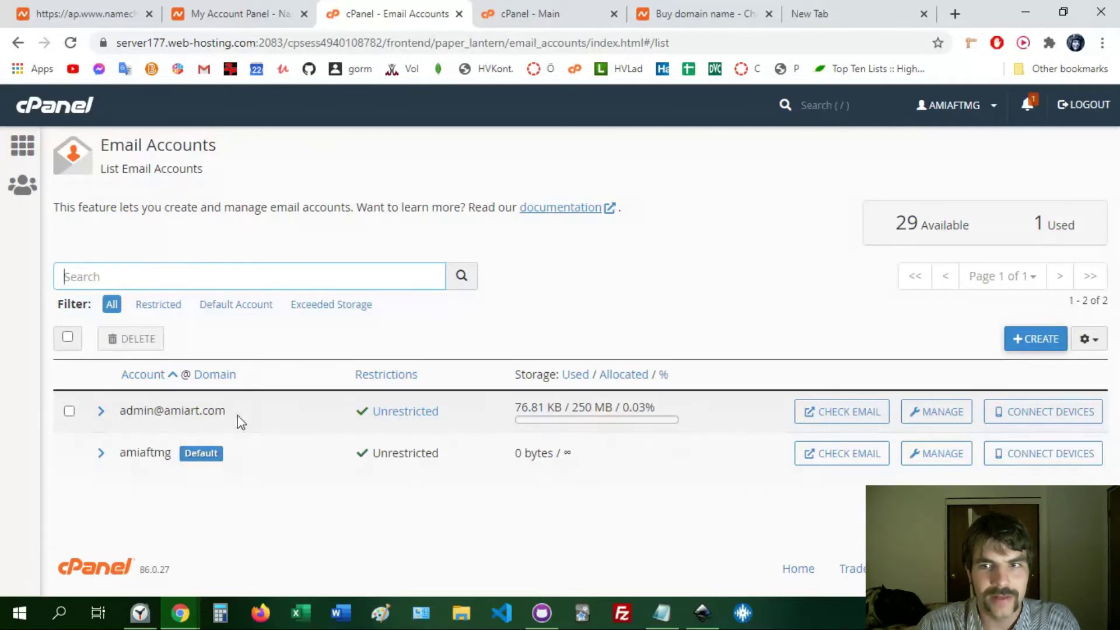
left_click(69, 411)
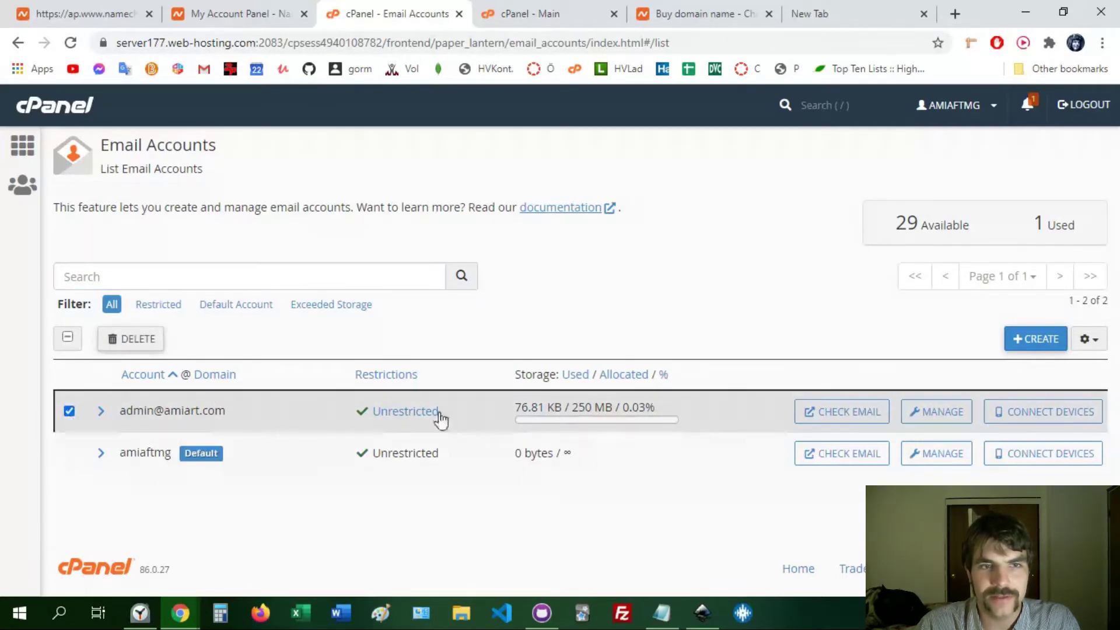
left_click(148, 338)
left_click(139, 410)
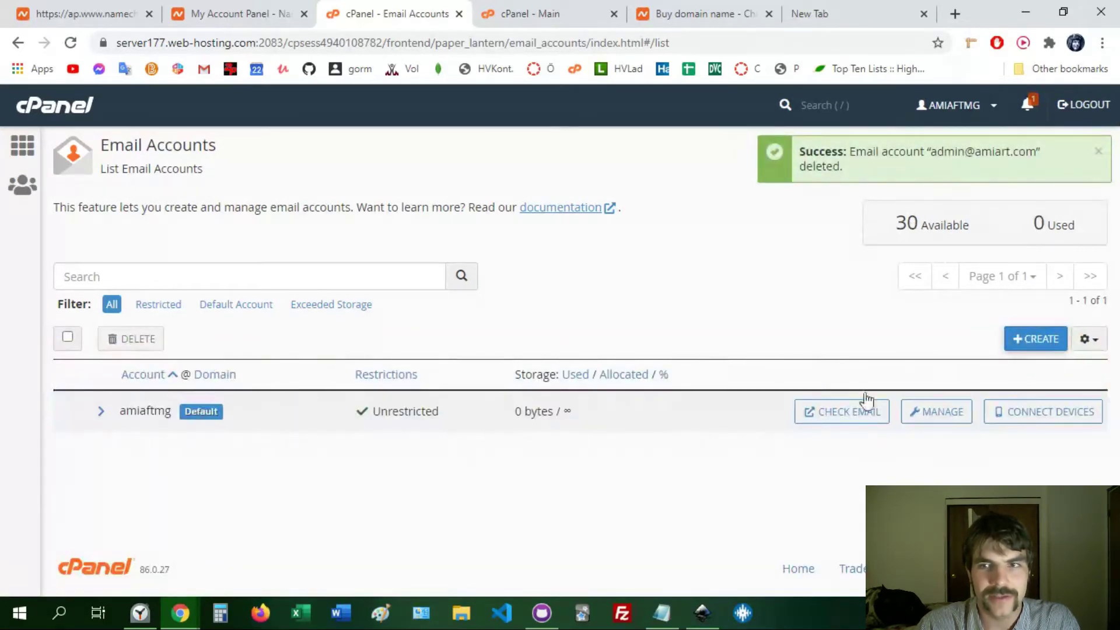
- Create the 'admin' mailbox with a password and 250 MB quota, declining browser password saving
left_click(1023, 341)
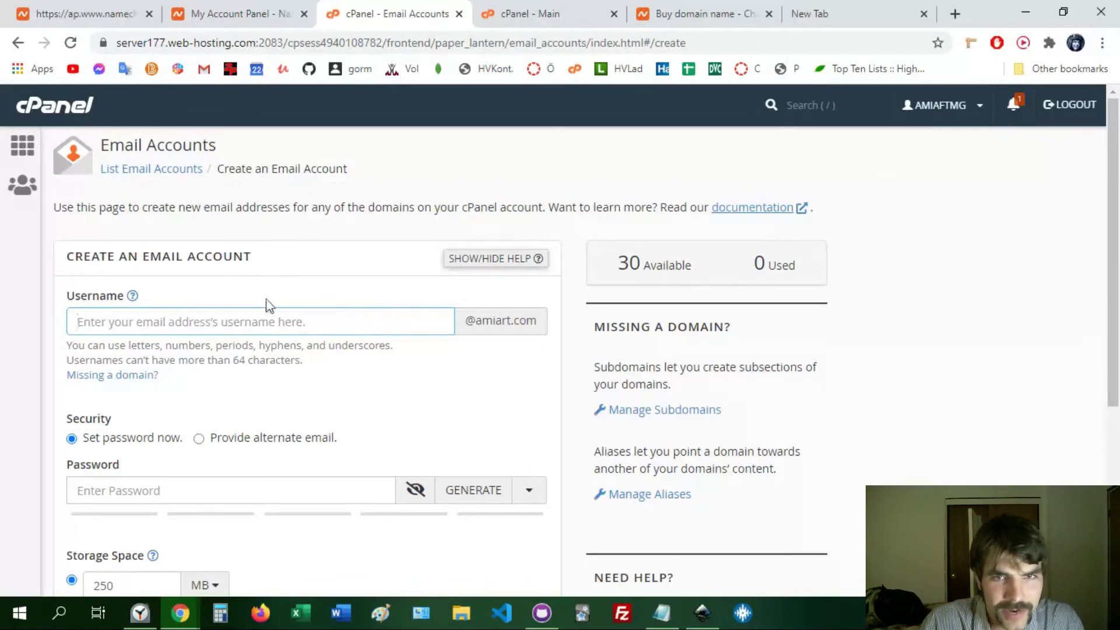
type("admin")
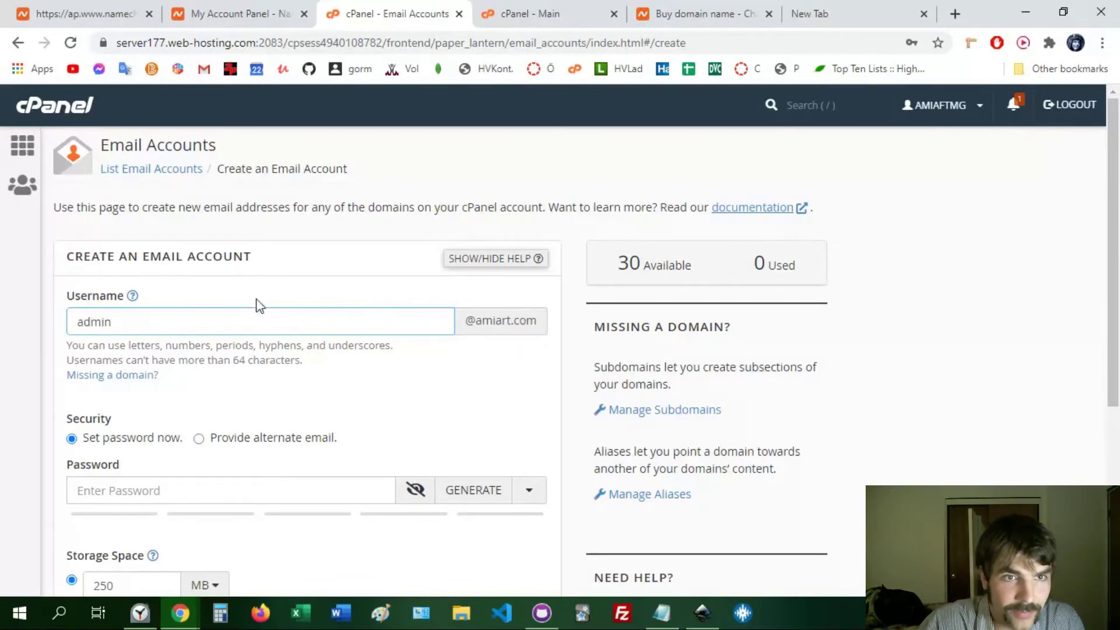
left_click_drag(1114, 192, 1084, 262)
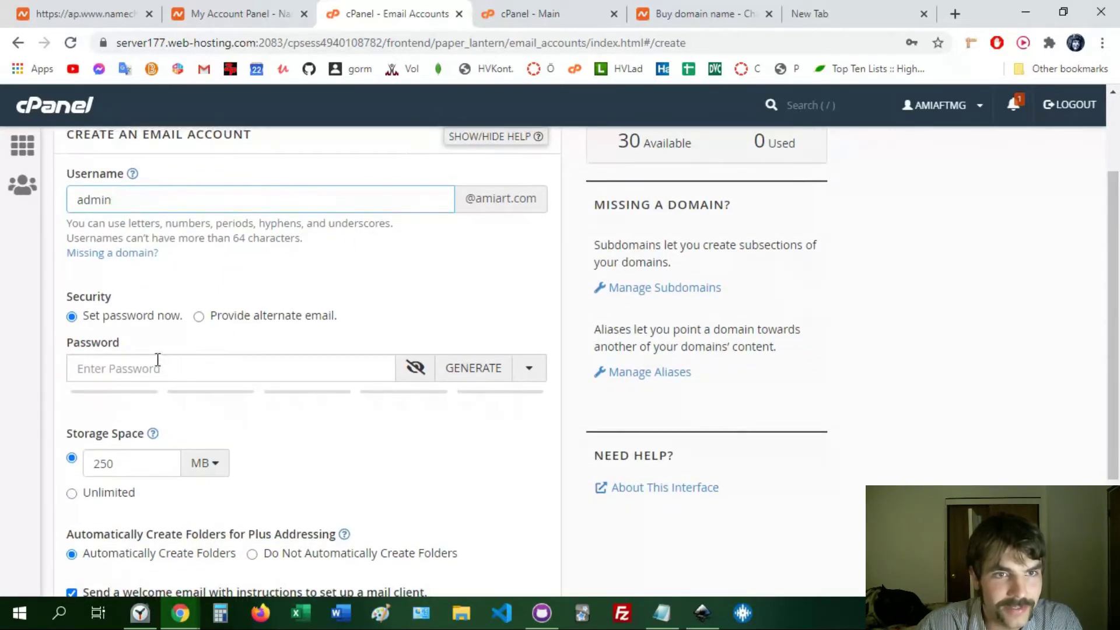
left_click(178, 366)
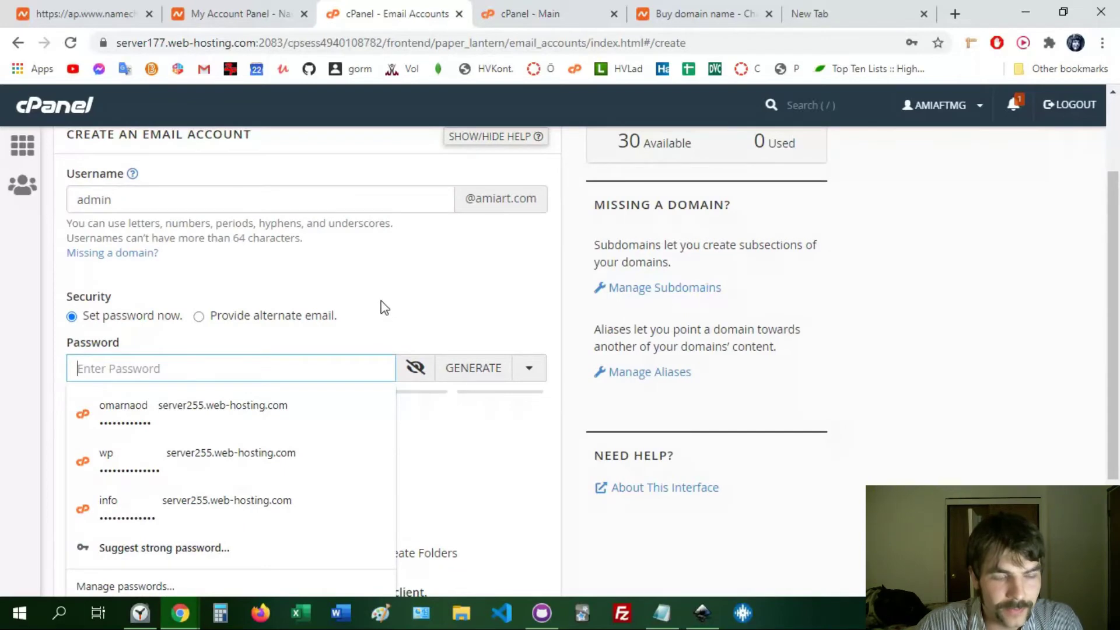
type("•••")
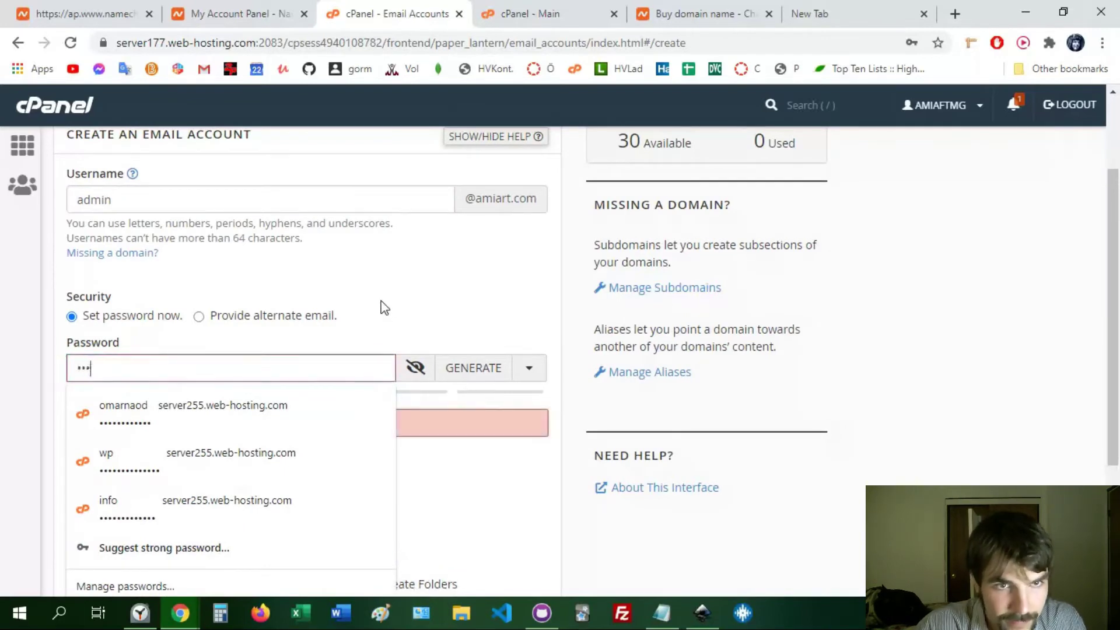
type("••••")
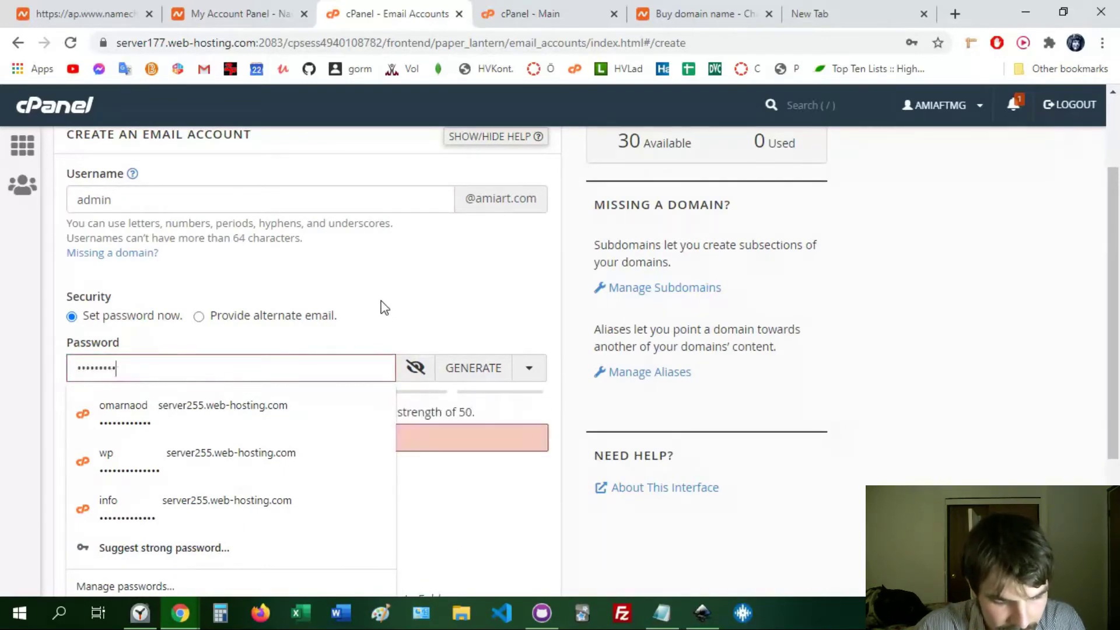
type("•")
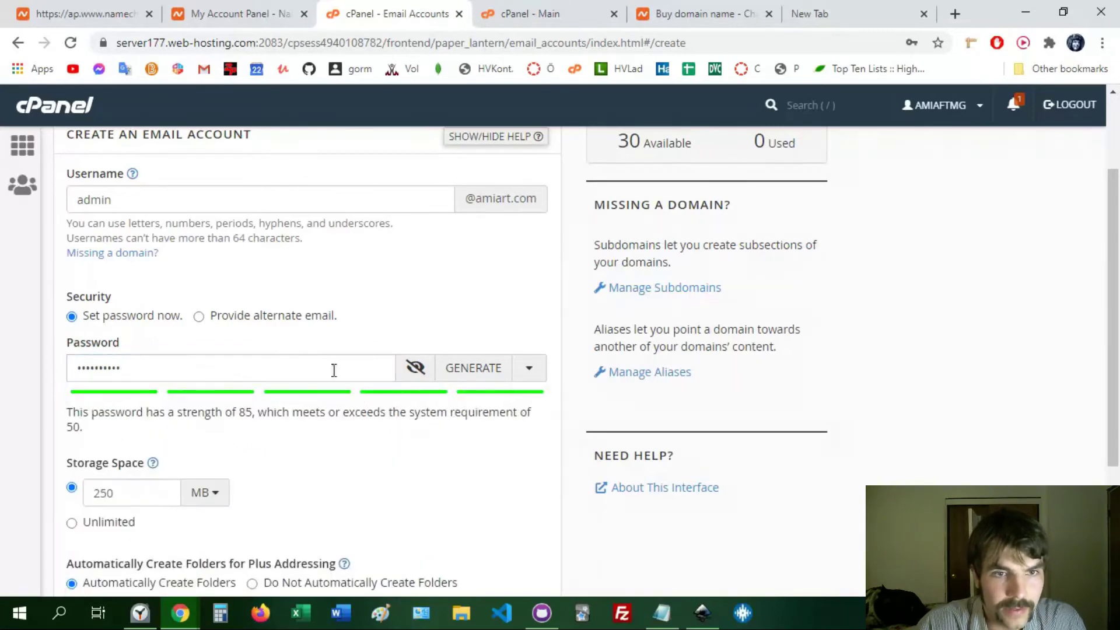
left_click_drag(1111, 243, 1080, 380)
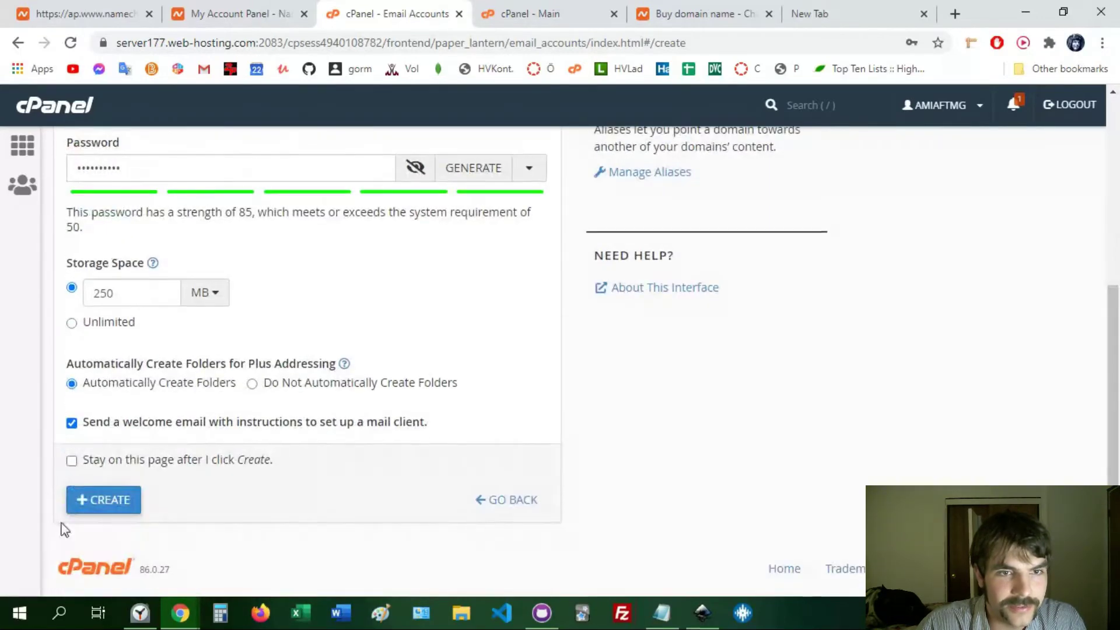
left_click(95, 505)
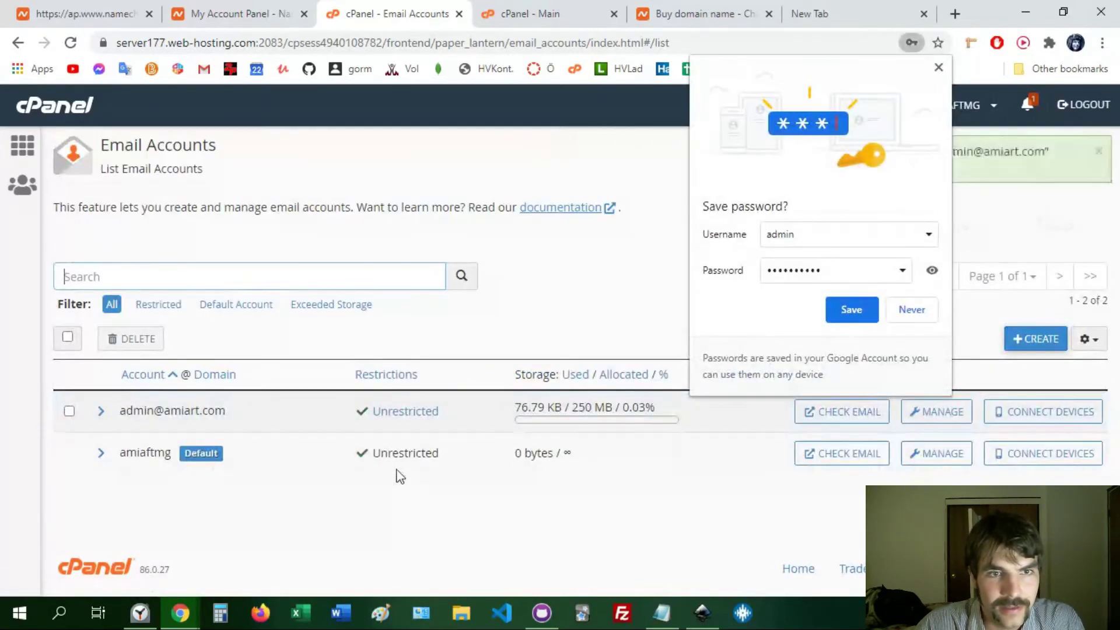
left_click(926, 307)
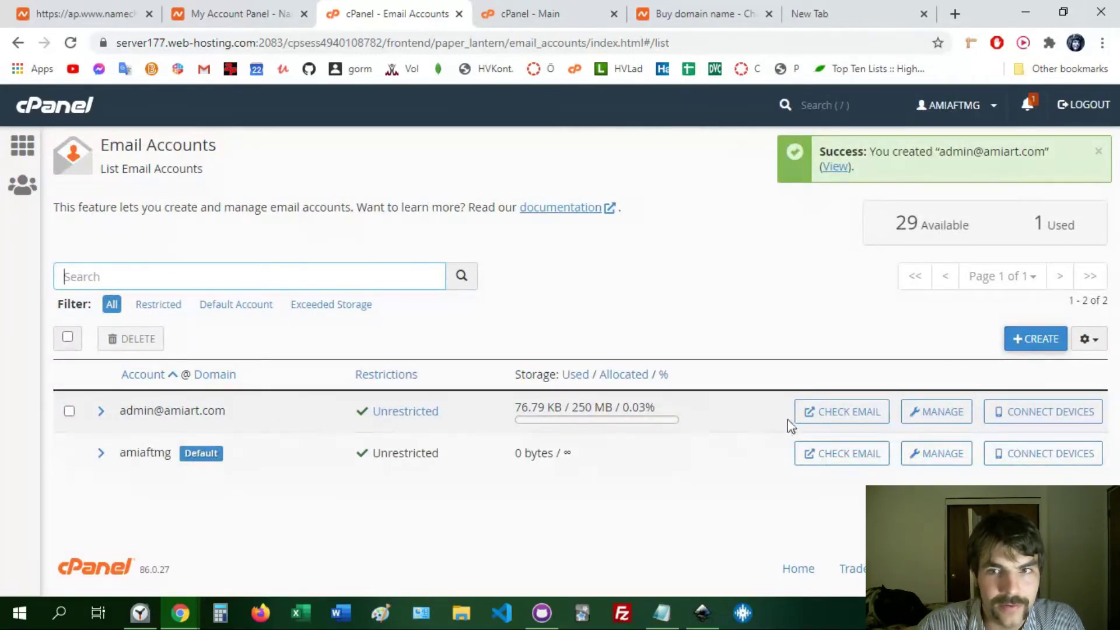
left_click(829, 421)
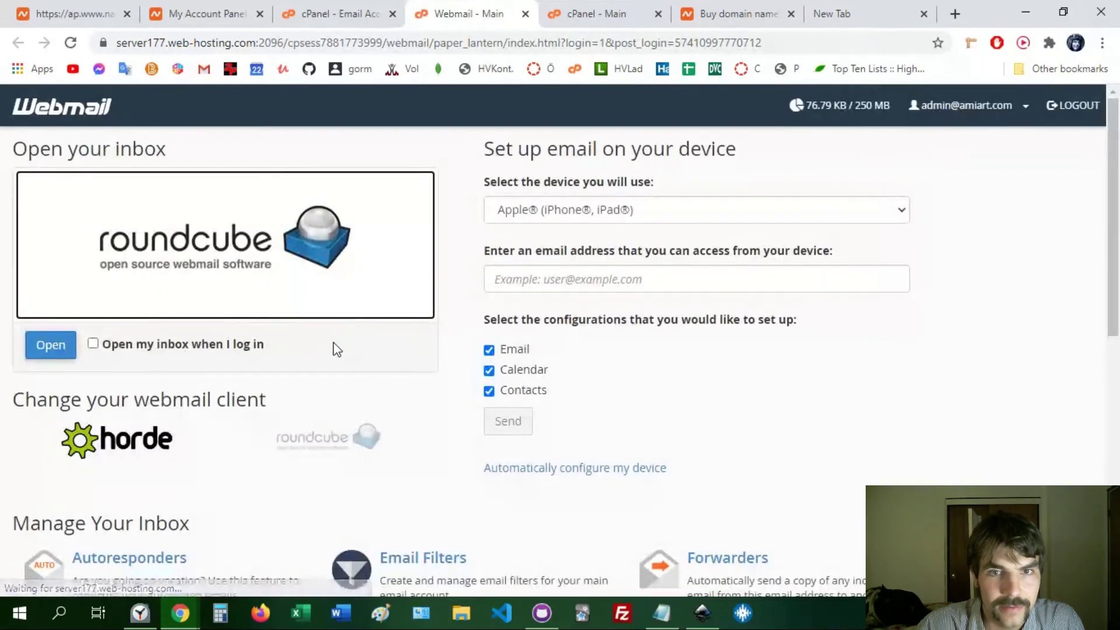
left_click(42, 350)
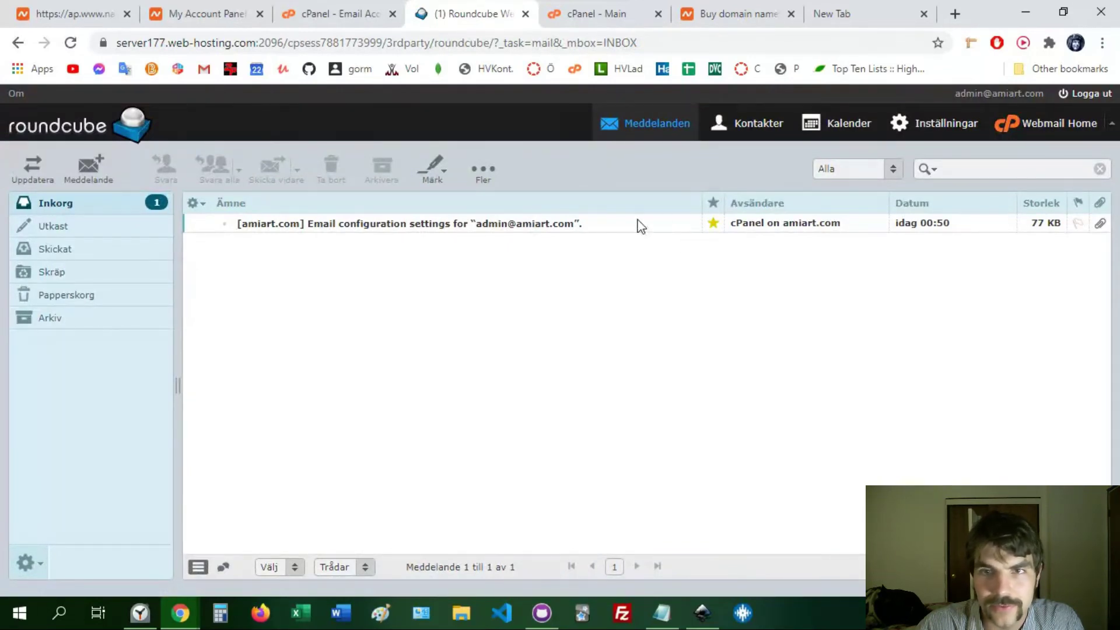
left_click(342, 227)
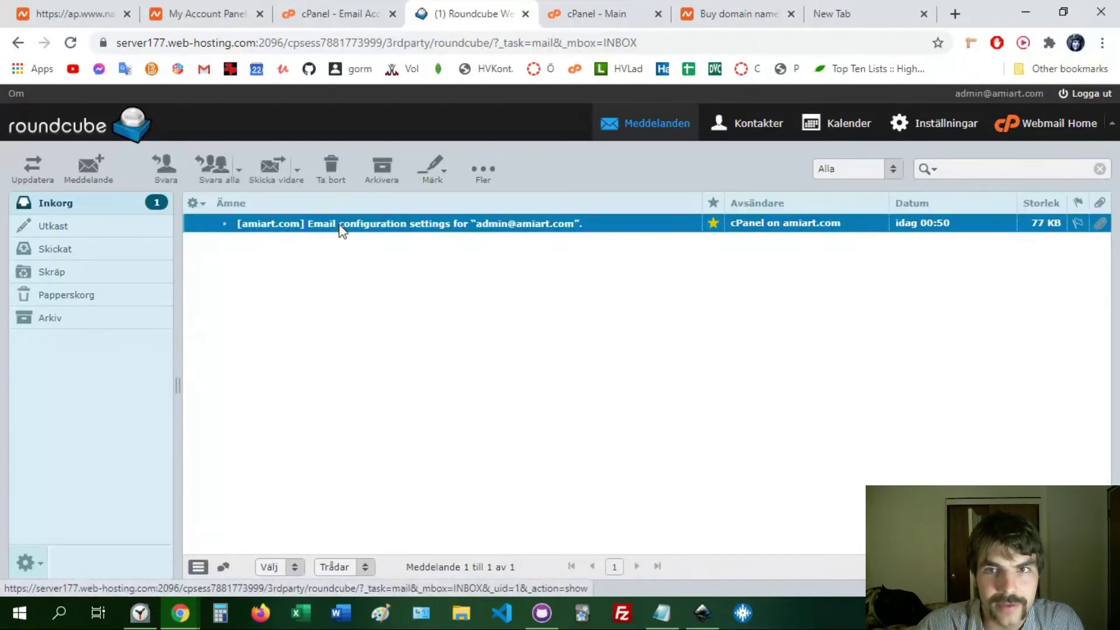
- Go back to the Namecheap PositiveSSL certificate details page
left_click(299, 3)
left_click(209, 3)
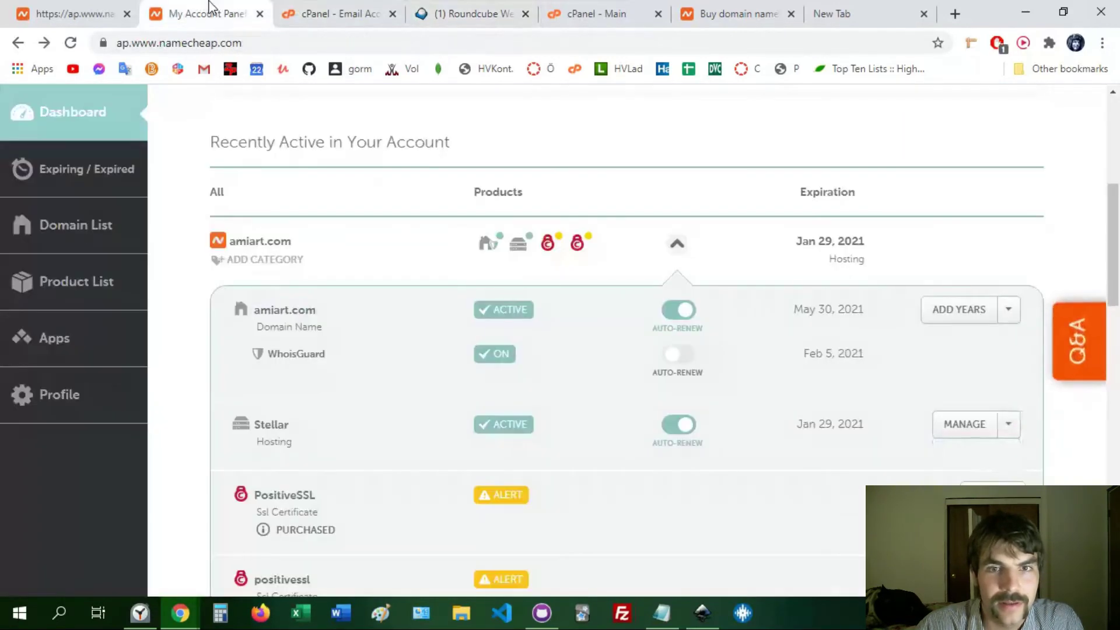
left_click(42, 7)
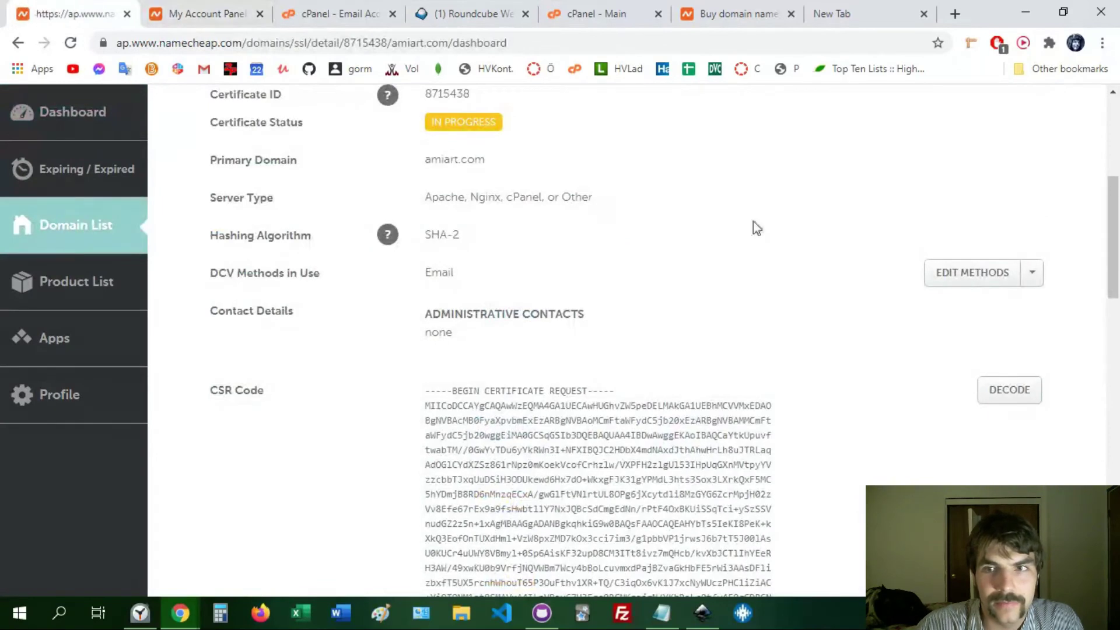
left_click(1034, 276)
left_click(979, 302)
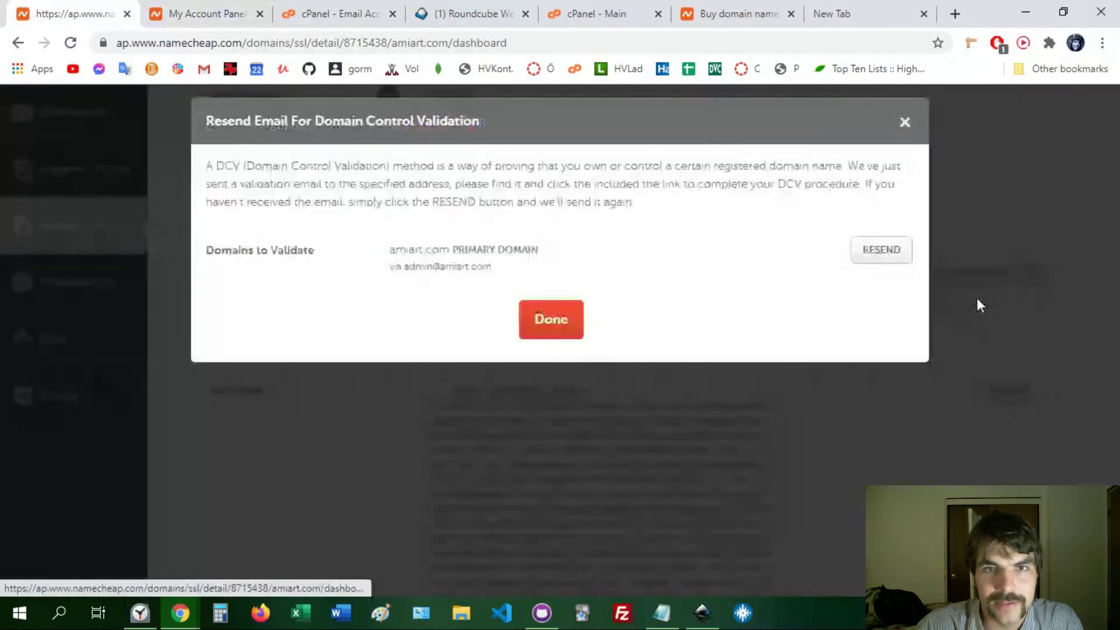
left_click(880, 263)
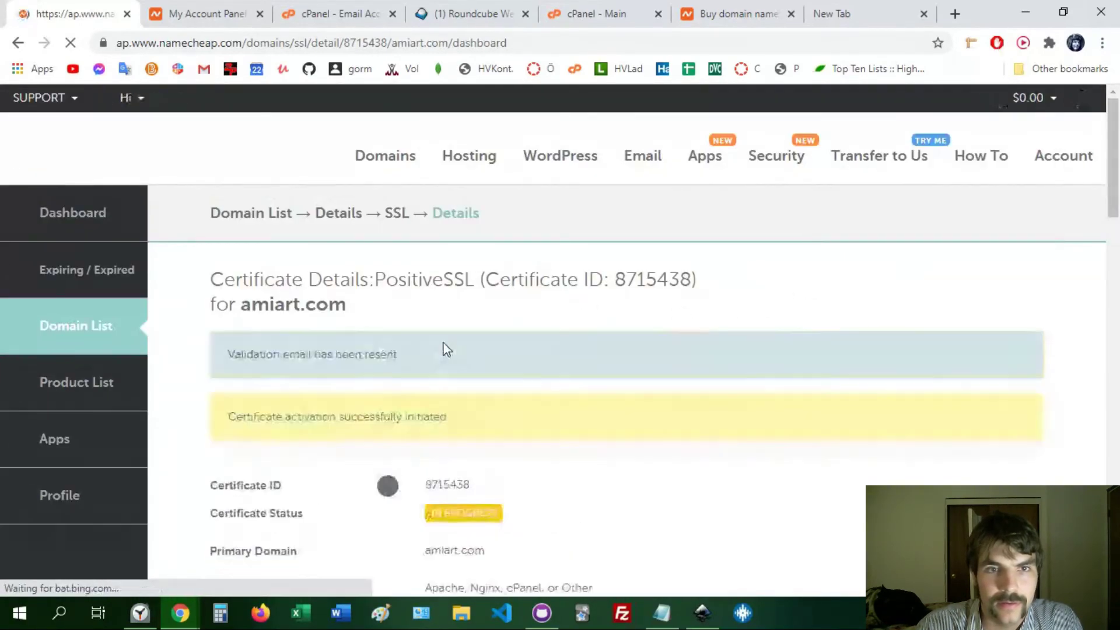
left_click(196, 7)
- Back in the Roundcube inbox, reload it several times with F5 to check for new mail
left_click(350, 12)
left_click(458, 8)
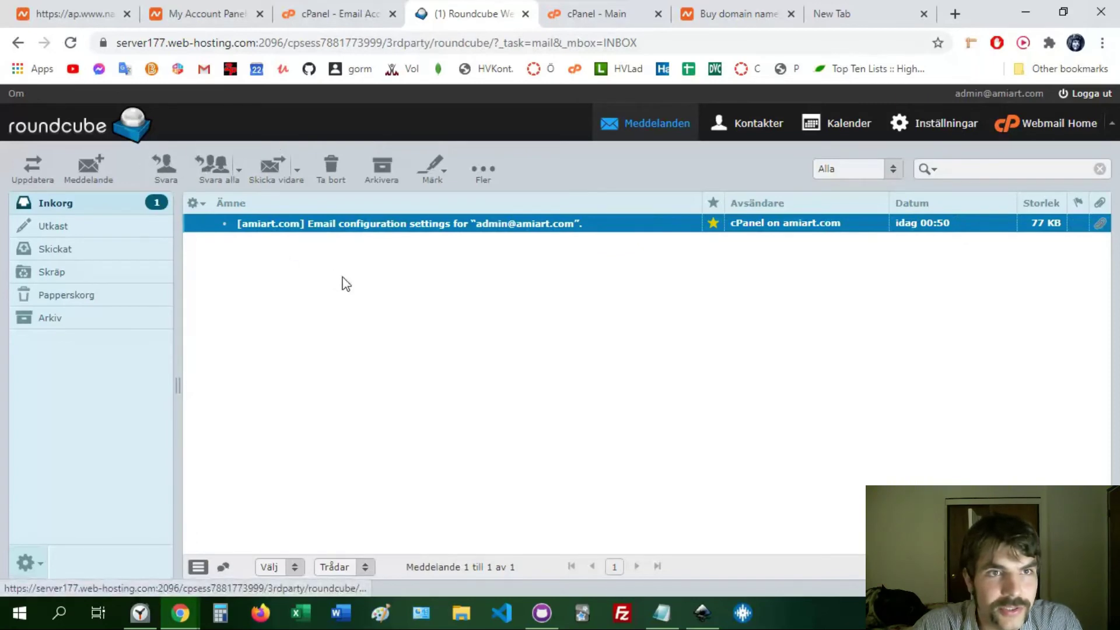
key("F5")
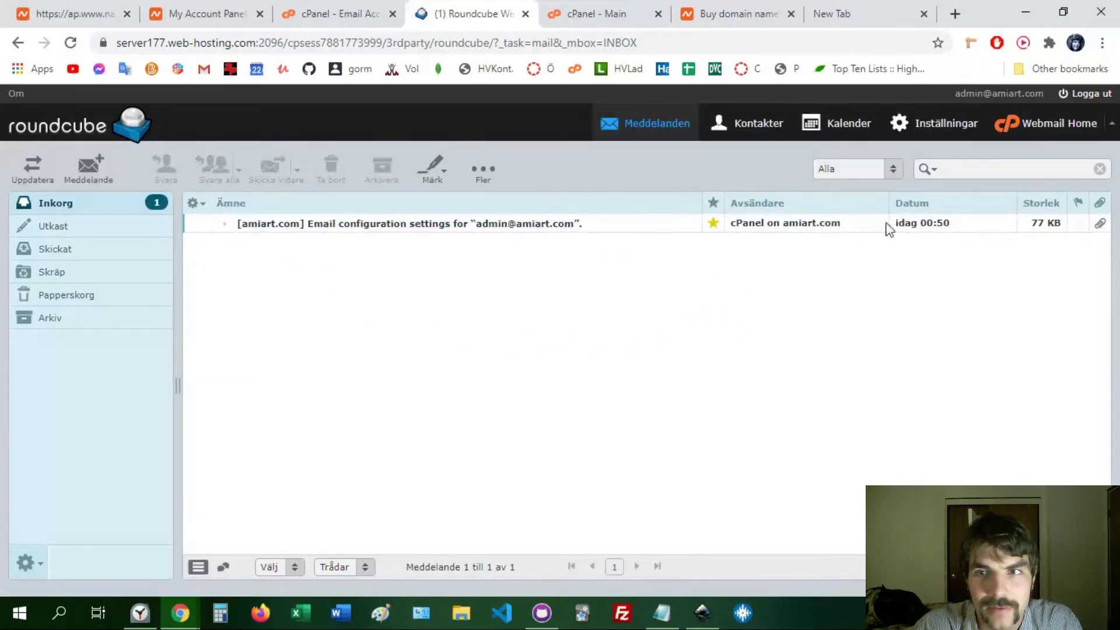
left_click(948, 225)
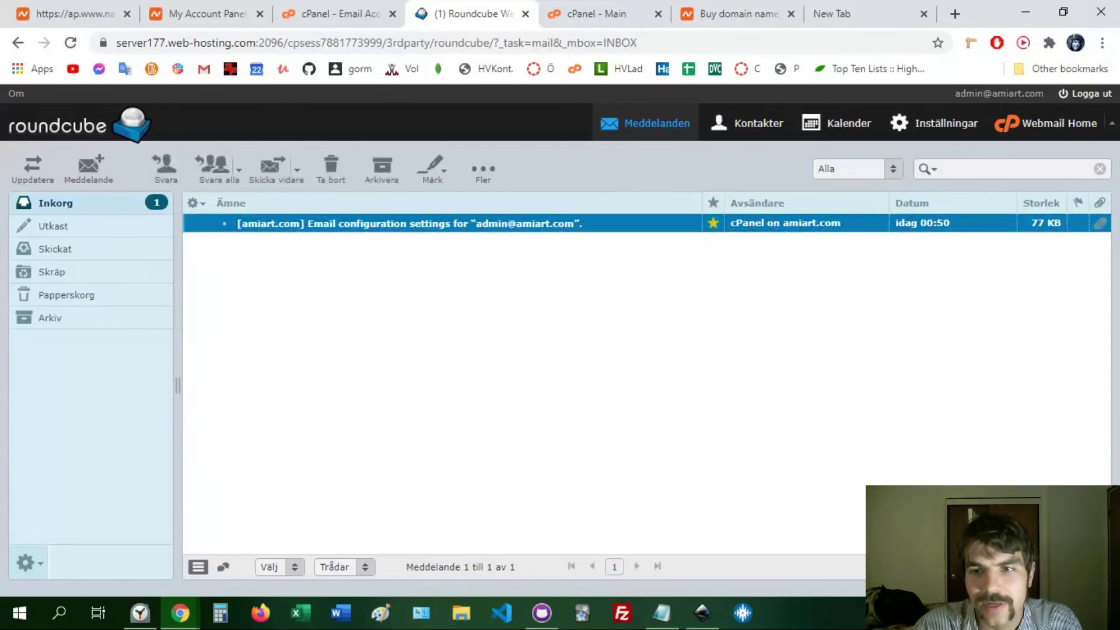
key("F5")
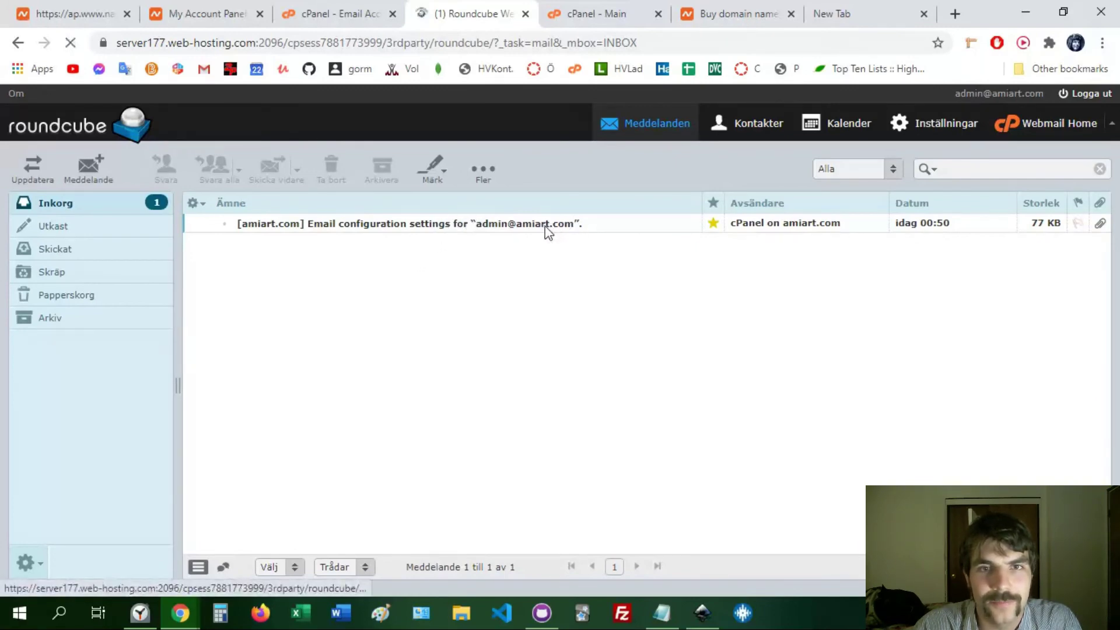
key("F5")
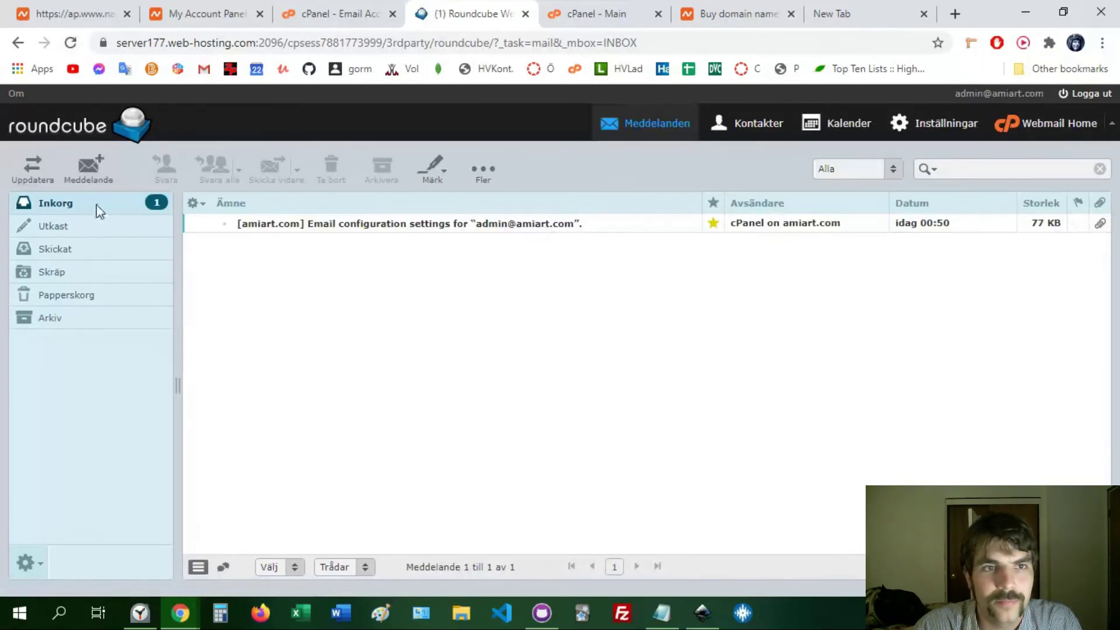
- Refresh Inkorg and open cPanel's configuration email showing IMAP port 993 and SMTP 465
left_click(67, 208)
left_click(67, 208)
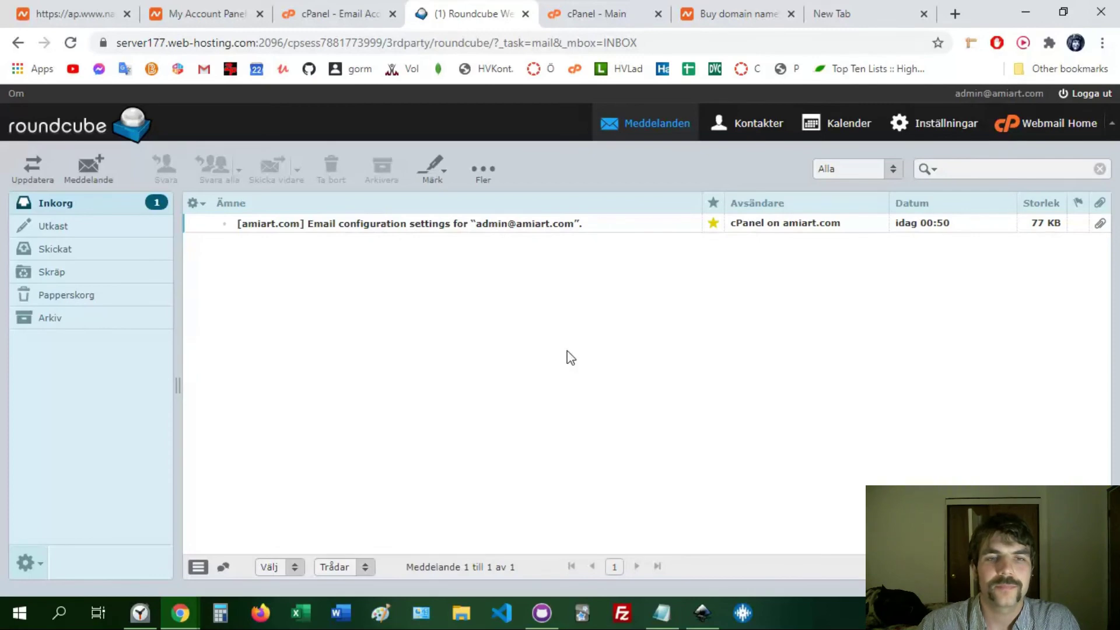
left_click(495, 224)
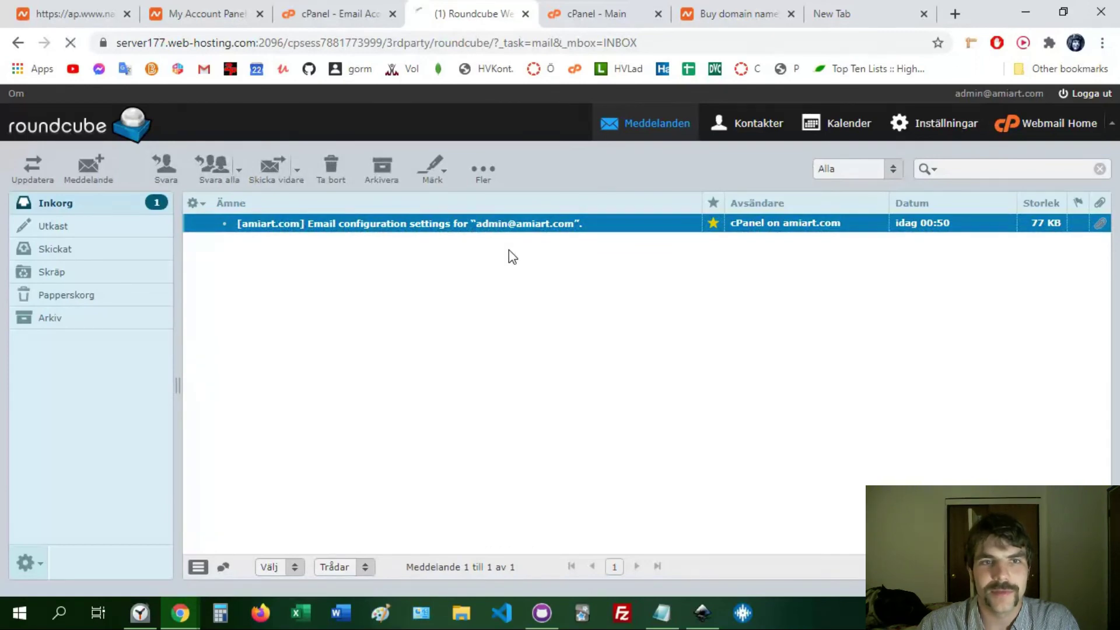
double_click(487, 227)
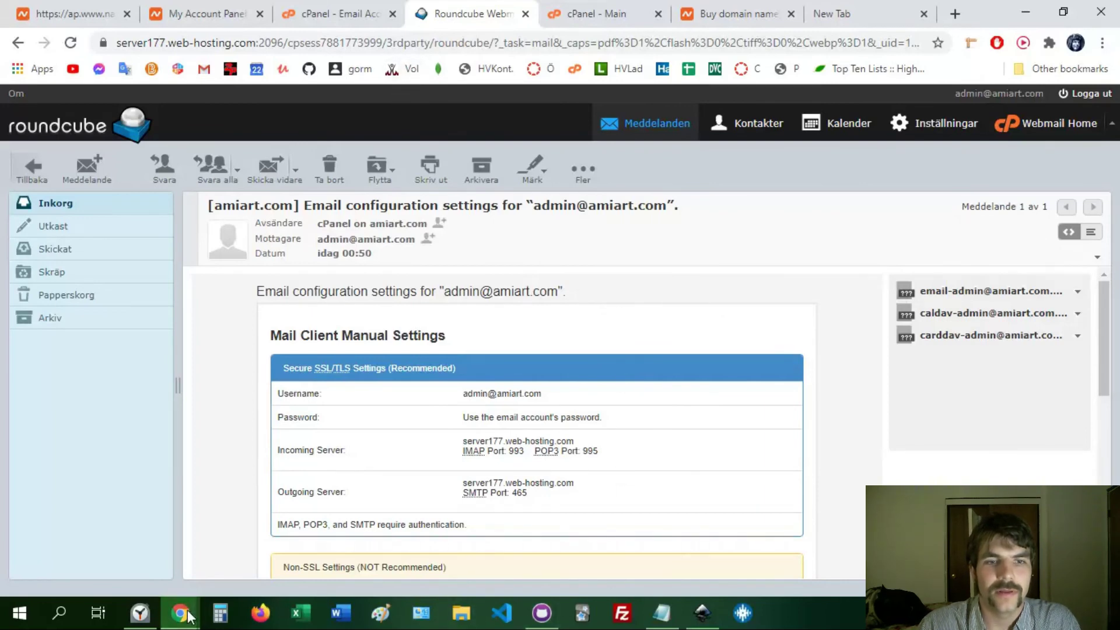
- Switch to the webcamera.io Video Recorder window and show its live webcam preview full screen
mouse_move(188, 616)
left_click(265, 538)
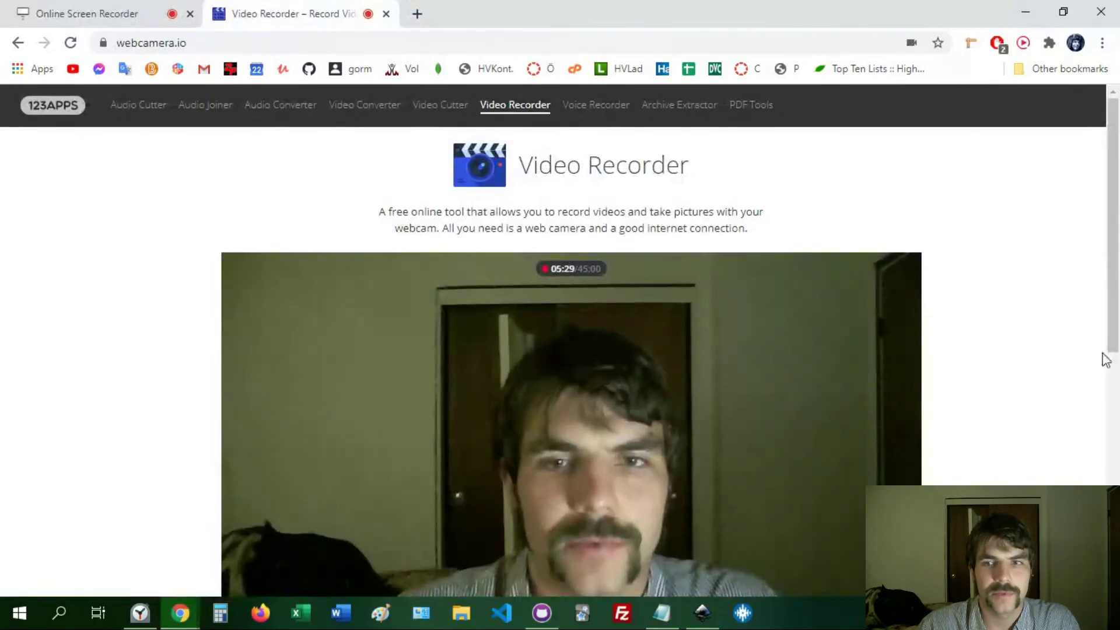
scroll(1111, 351, "down", 2)
left_click(886, 518)
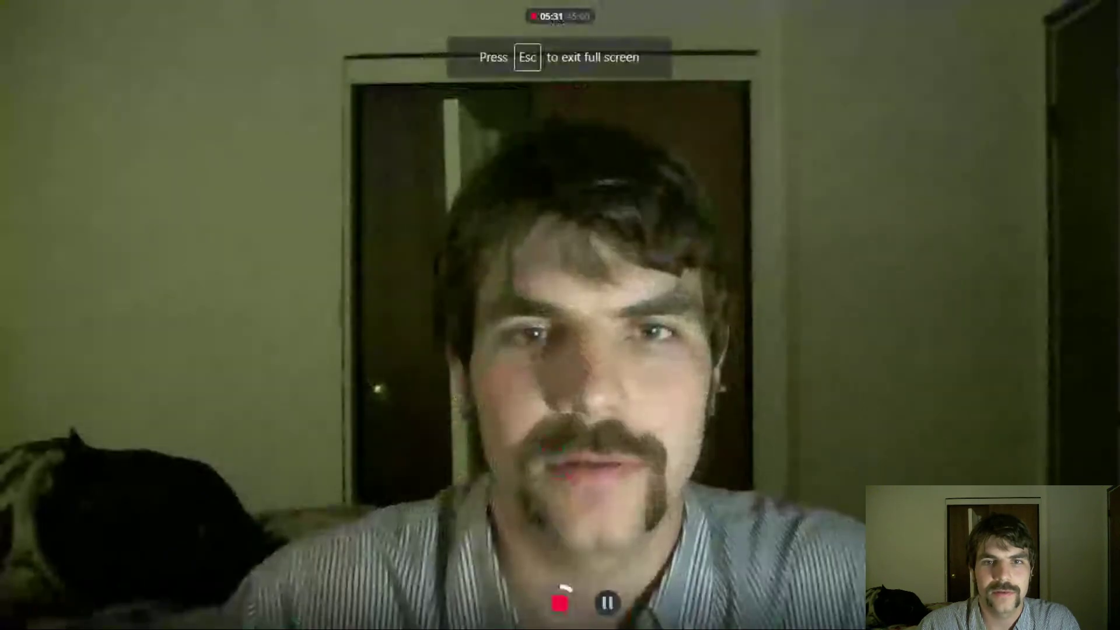